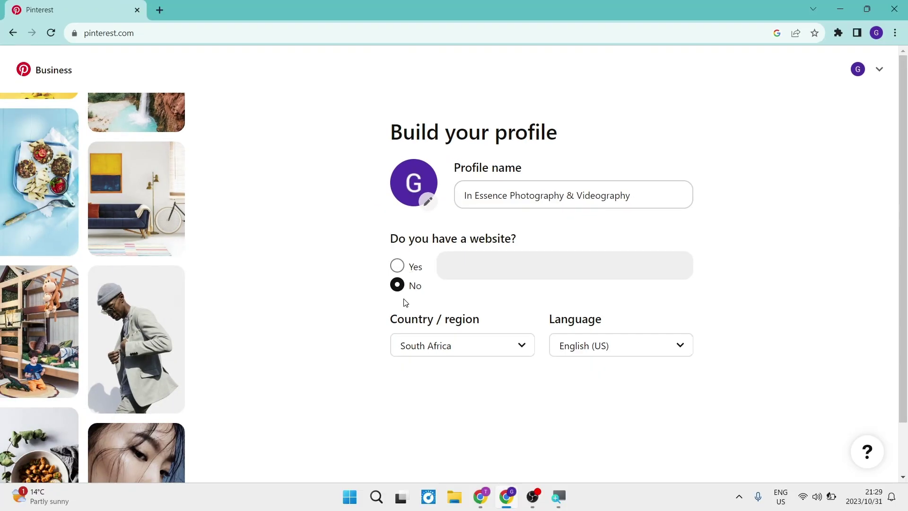
Submit the filled-in profile details and set the focus of the brand to Fashion
scroll(467, 389, down, 2)
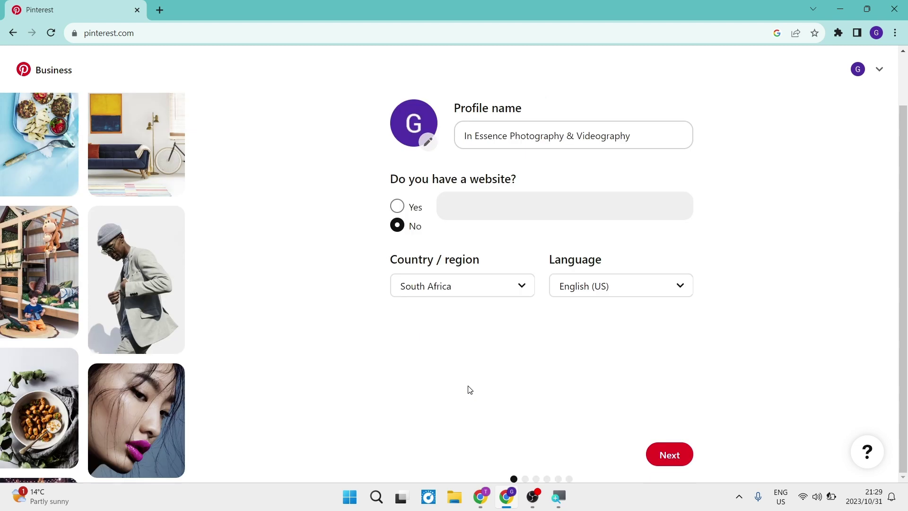
click(669, 455)
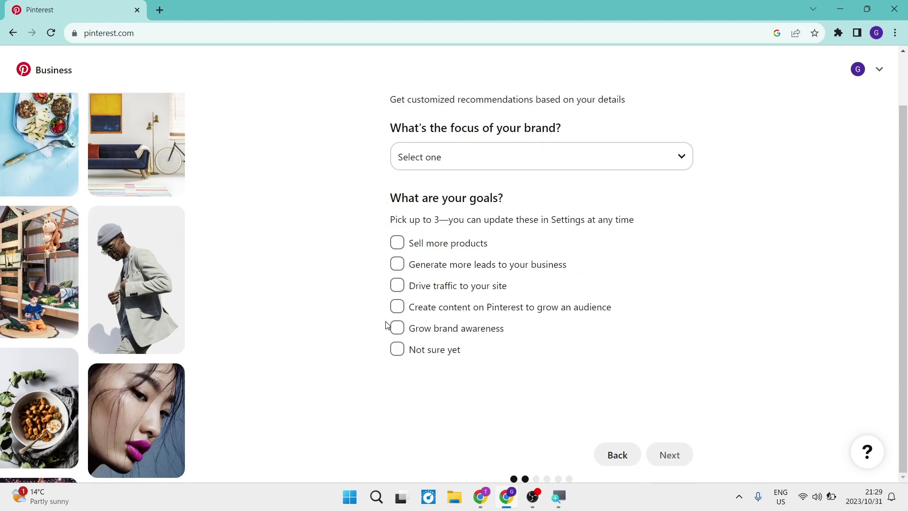
click(462, 168)
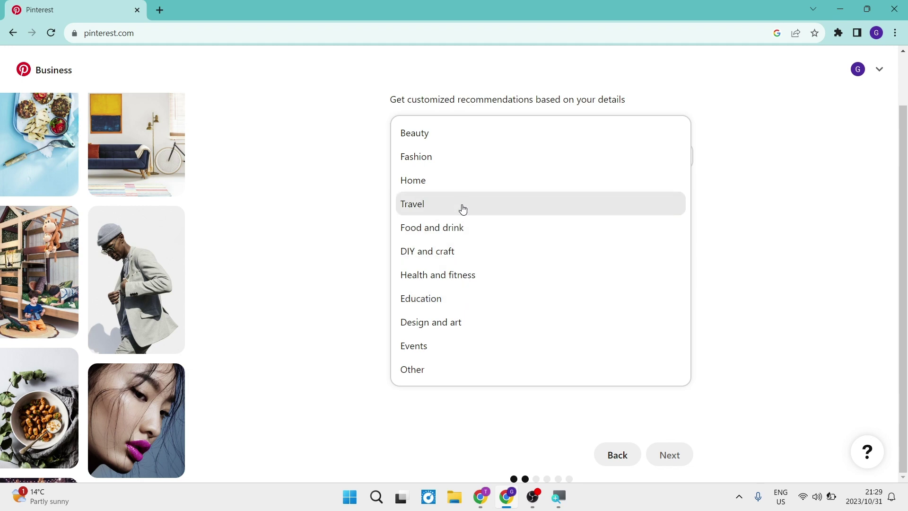
click(471, 158)
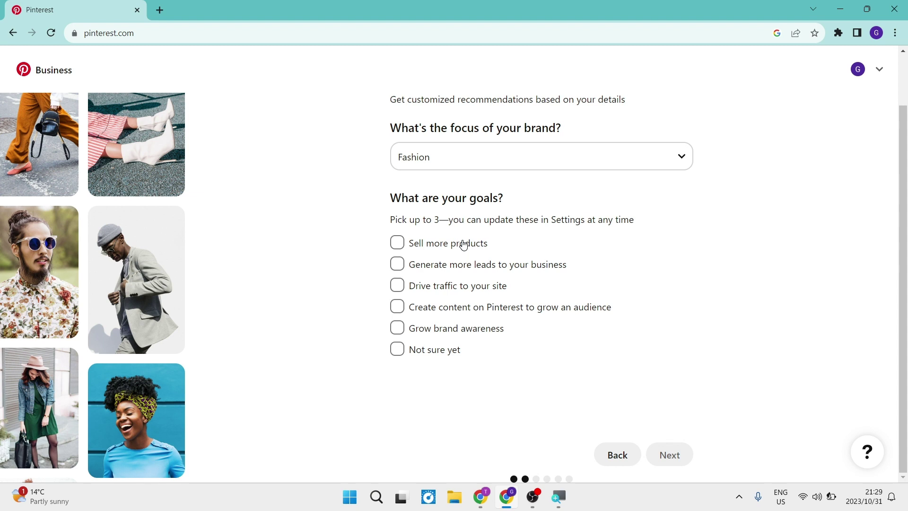
Submit Sell more products, Generate more leads to your business and Grow brand awareness as the business goals
click(401, 246)
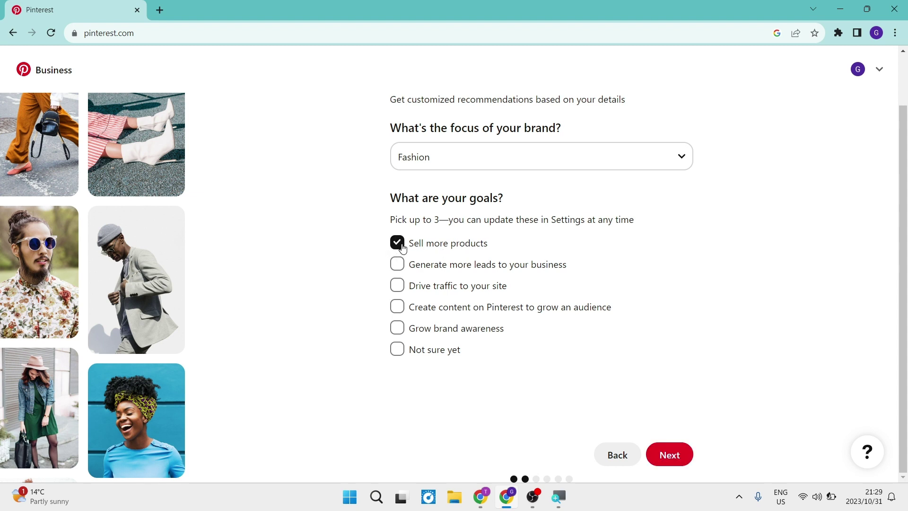
click(397, 273)
click(397, 327)
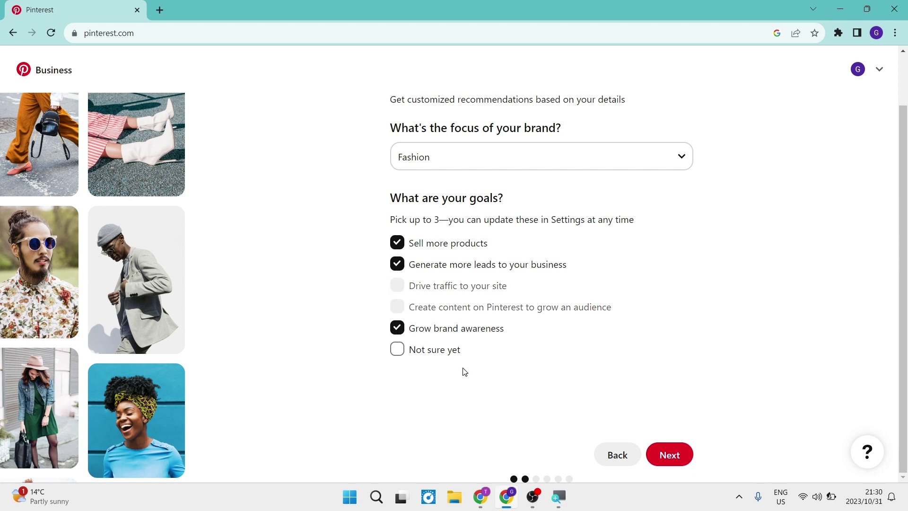
click(676, 455)
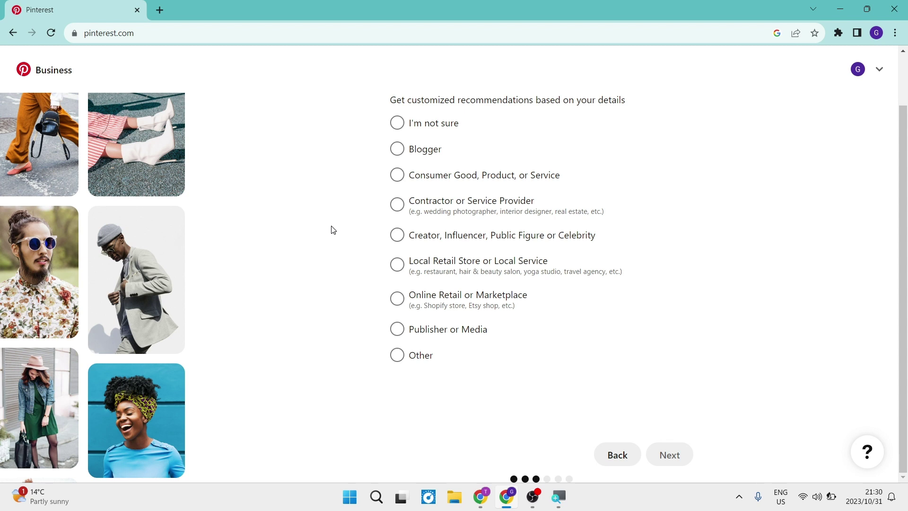
Describe the business as Consumer Good, Product, or Service and continue the setup
scroll(333, 229, up, 1)
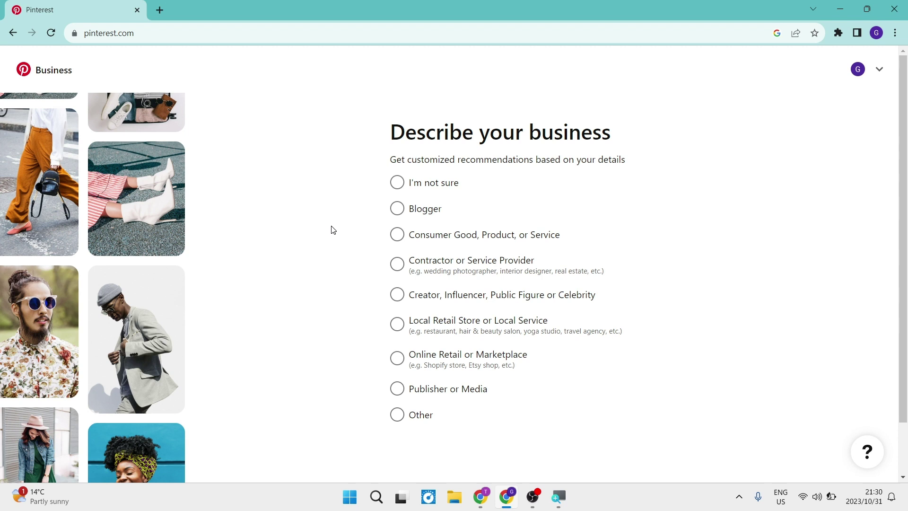
click(396, 238)
scroll(485, 310, down, 1)
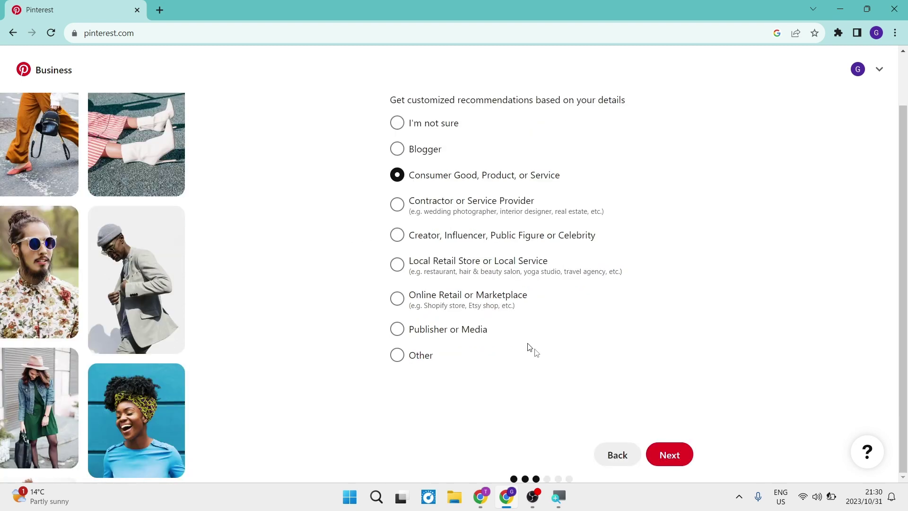
click(662, 455)
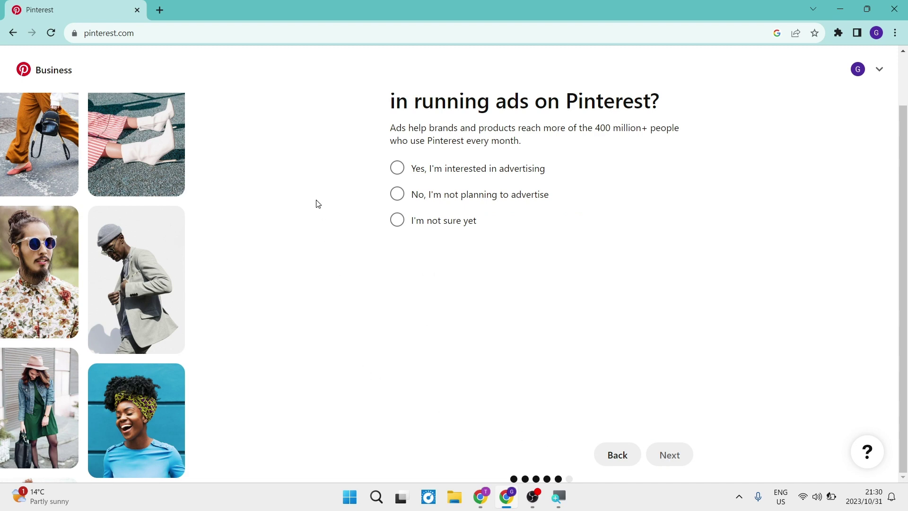
Answer that the business is interested in advertising on Pinterest and continue
scroll(316, 203, up, 1)
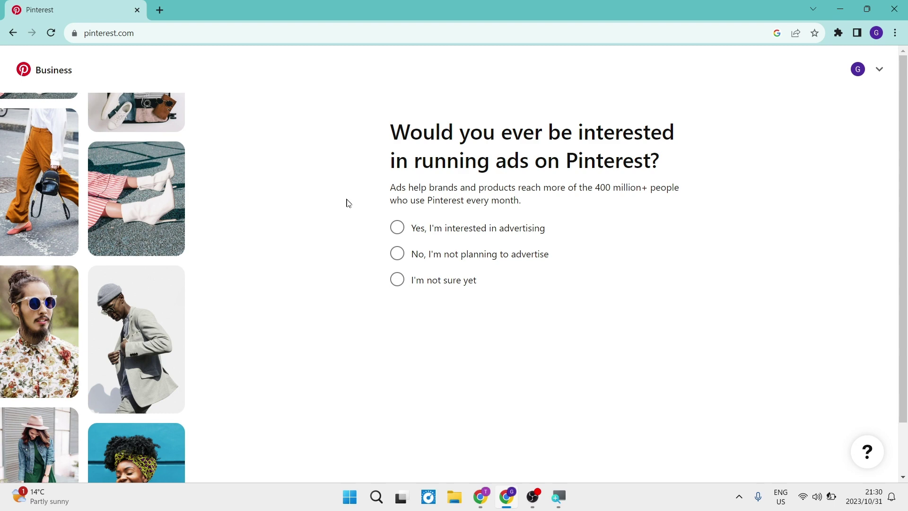
click(397, 229)
scroll(499, 359, down, 1)
click(667, 455)
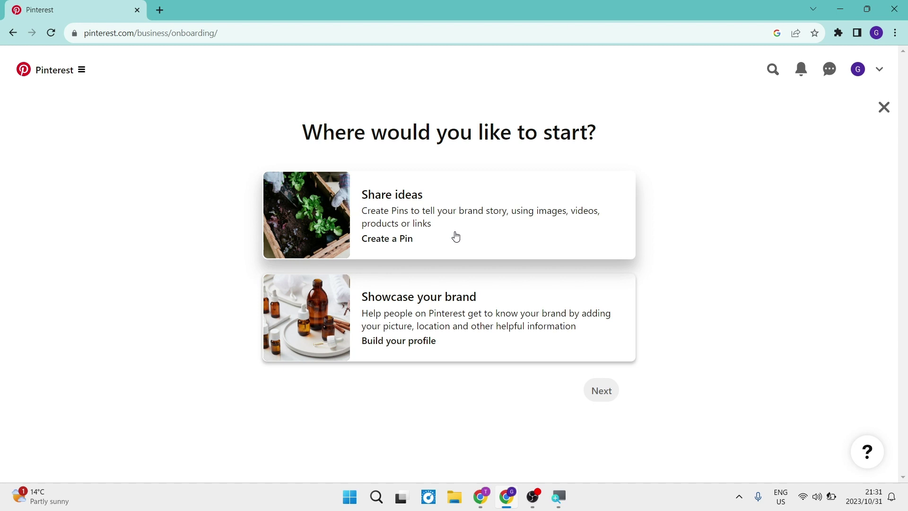
Choose Showcase your brand as the starting point and look through the fields of the profile form
click(453, 314)
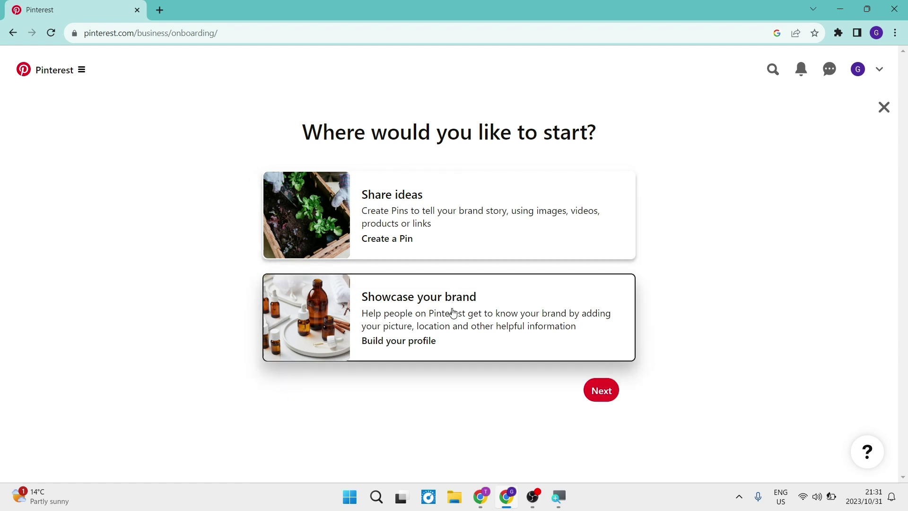
click(601, 389)
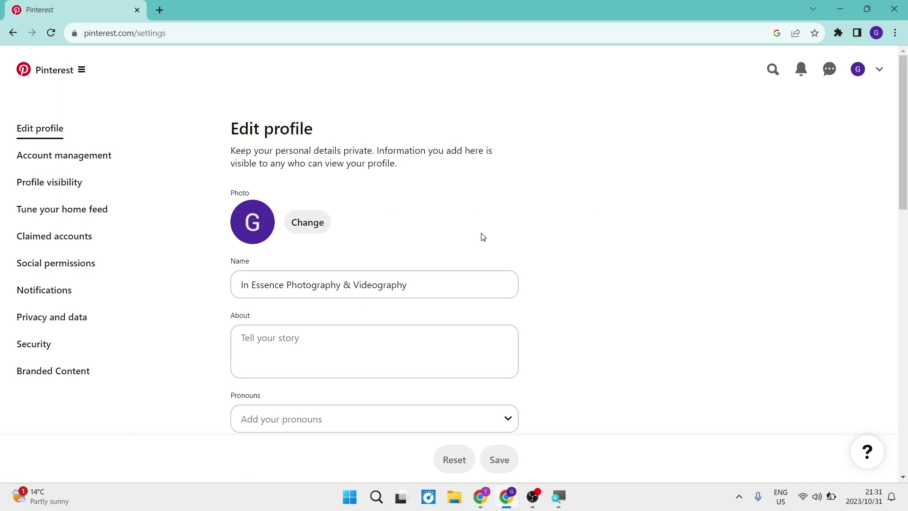
scroll(481, 238, down, 1)
scroll(482, 236, up, 1)
scroll(482, 236, down, 3)
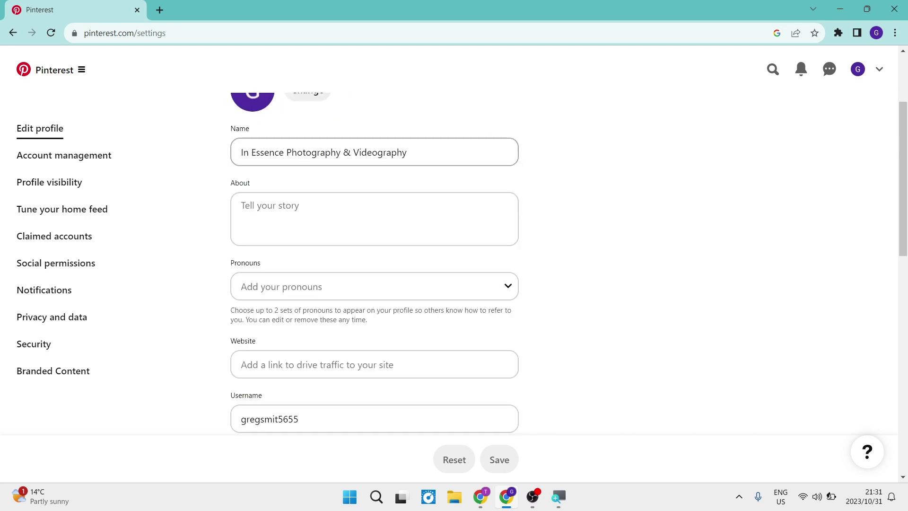
scroll(481, 237, down, 5)
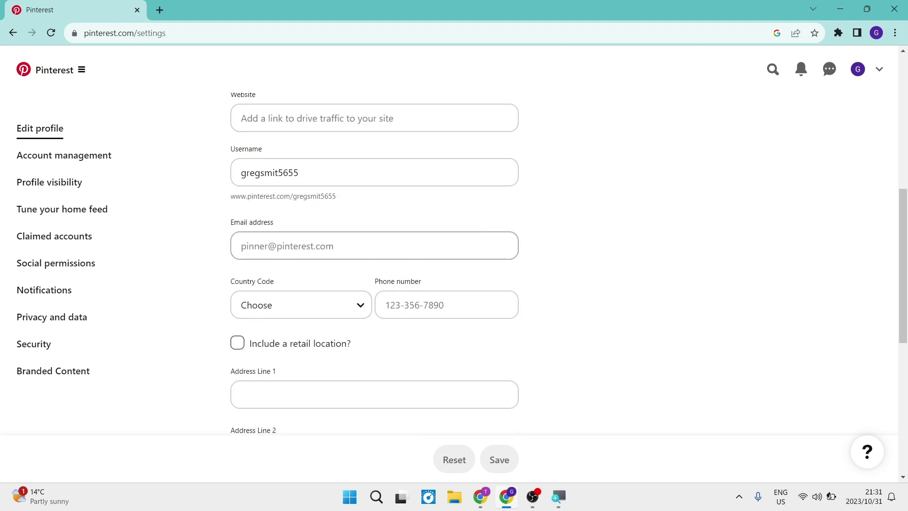
scroll(482, 237, down, 6)
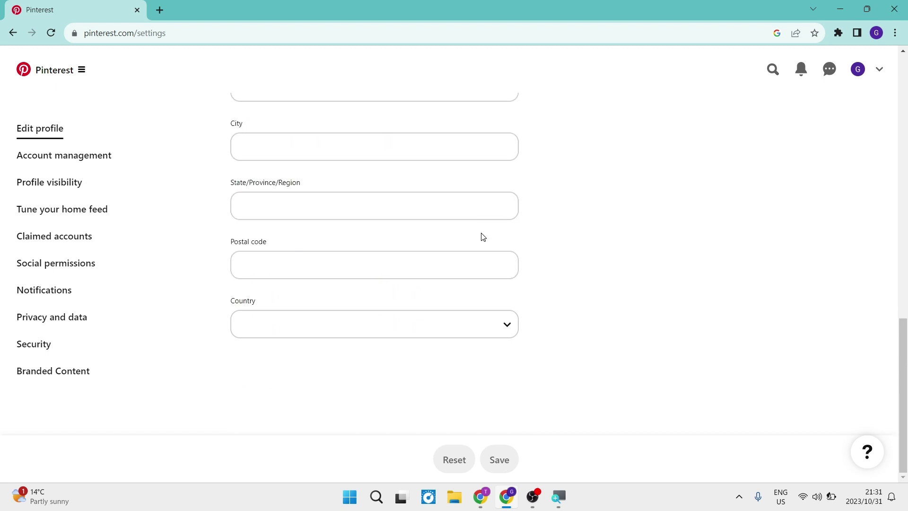
scroll(482, 236, up, 3)
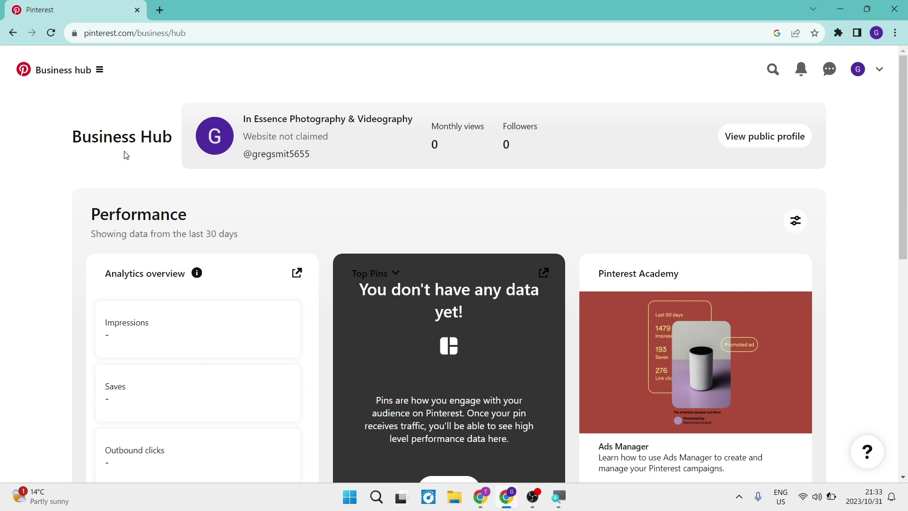
Go to Business Manager and open its list of ad accounts
click(67, 76)
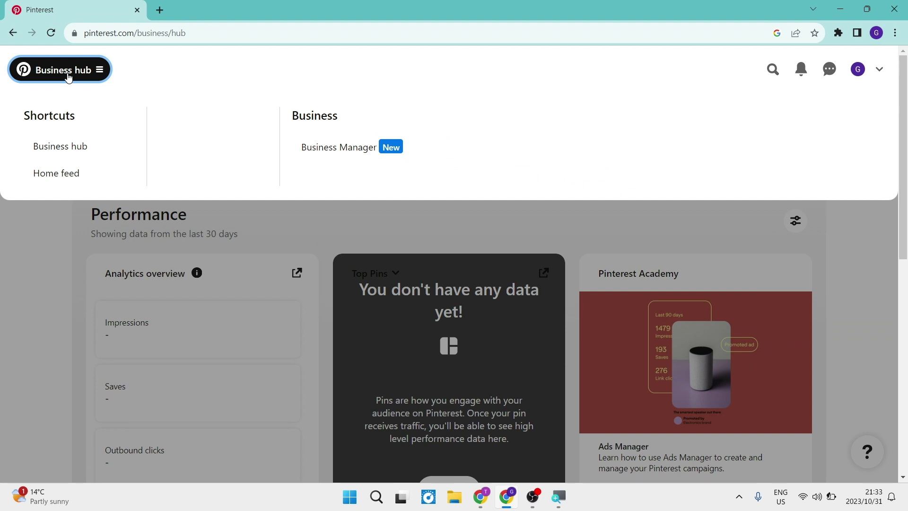
click(68, 76)
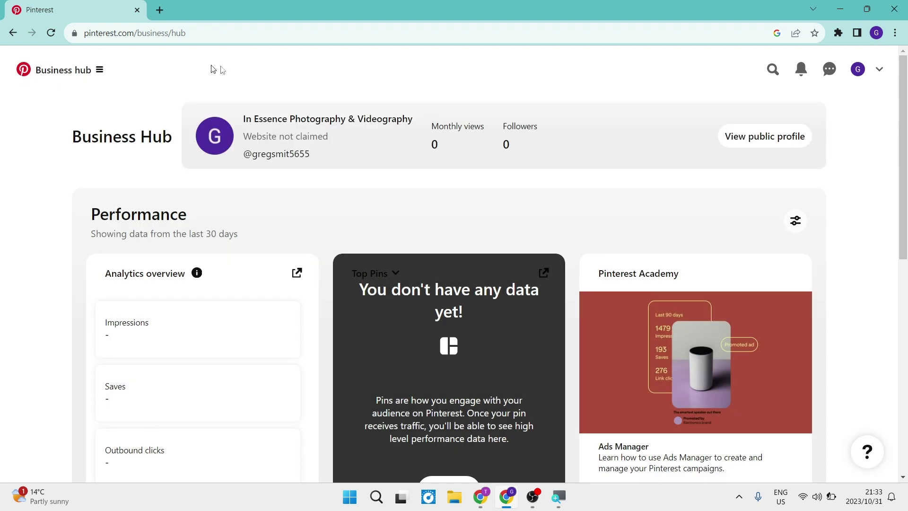
click(84, 79)
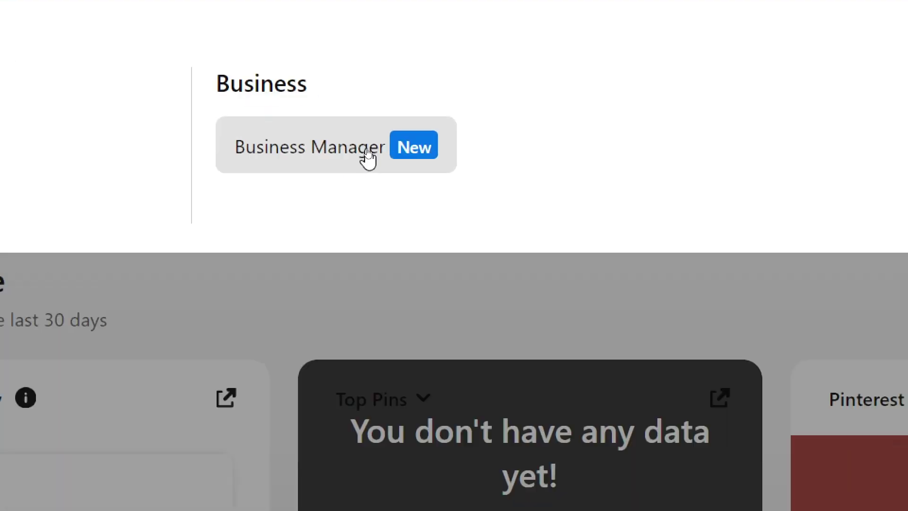
click(368, 151)
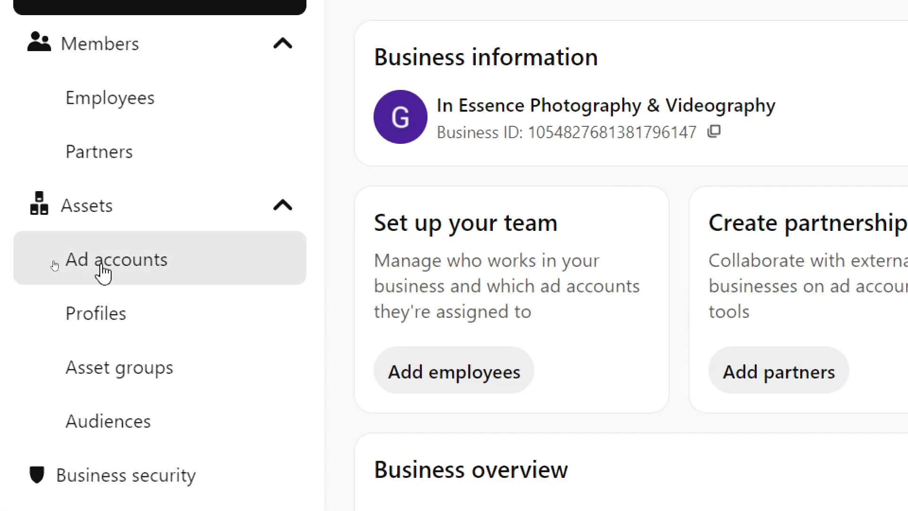
click(103, 272)
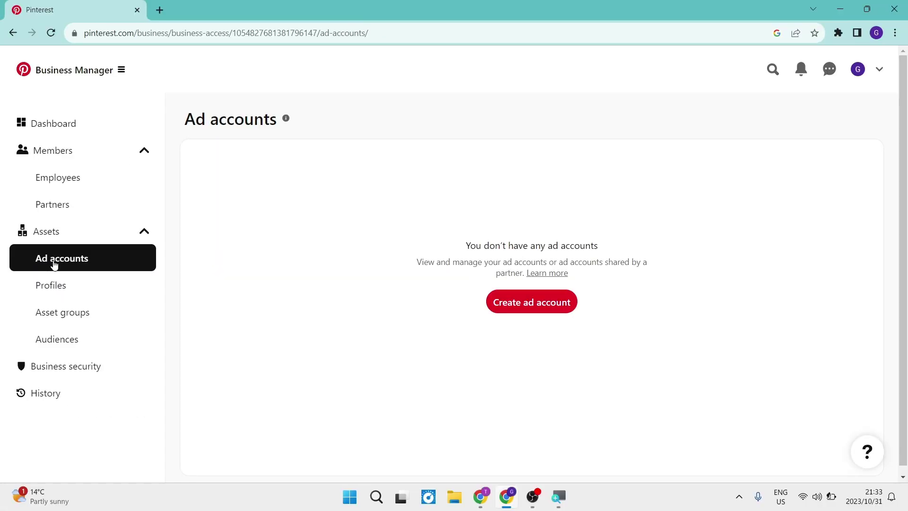
Begin a new ad account and name it Account 1
click(534, 312)
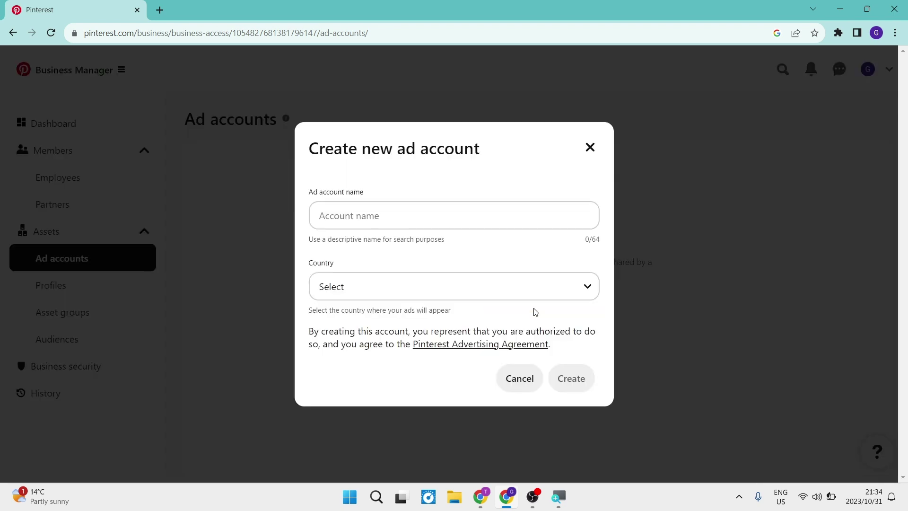
click(411, 215)
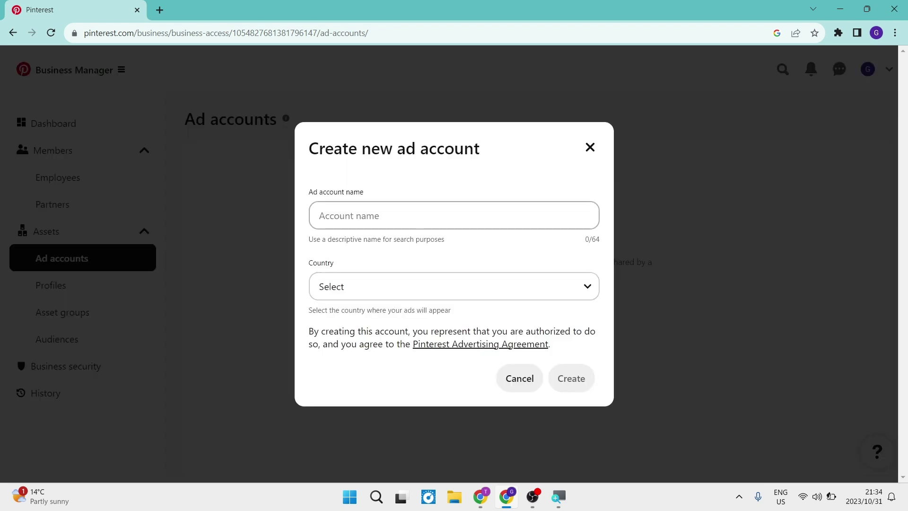
text(Ac)
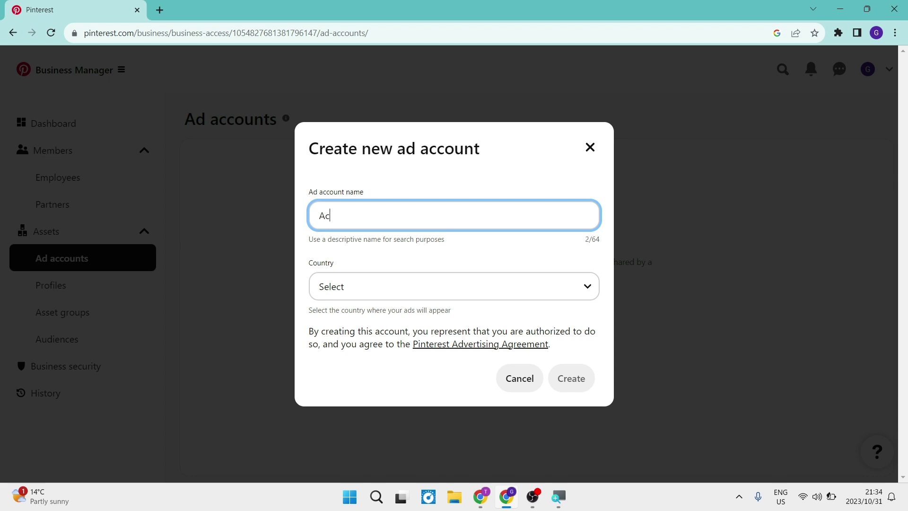
text(count 1)
Set the ad account's country to Switzerland, create the account and postpone assigning people to it
click(416, 288)
scroll(417, 268, down, 1)
key(s)
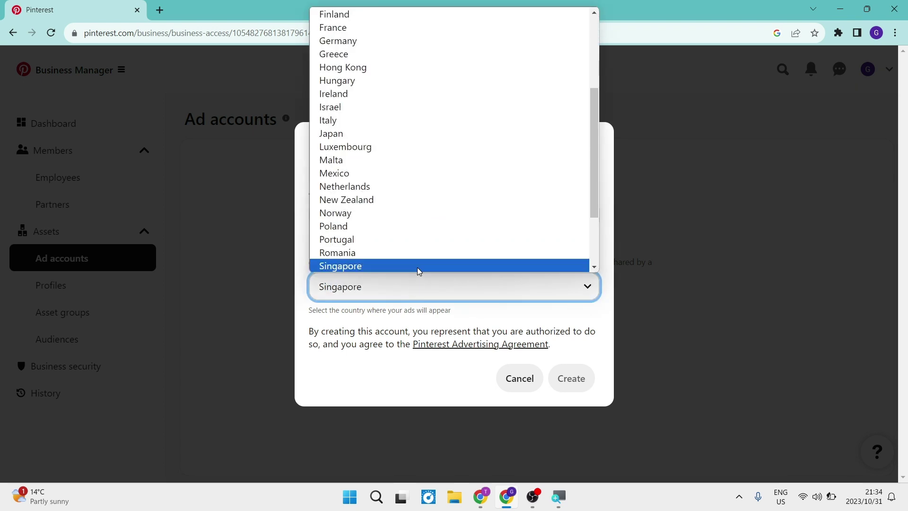
scroll(418, 244, down, 2)
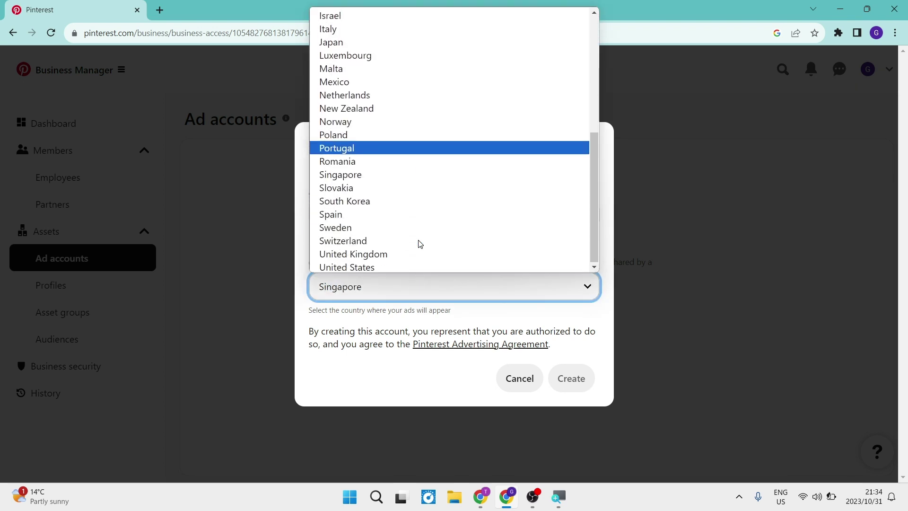
click(417, 241)
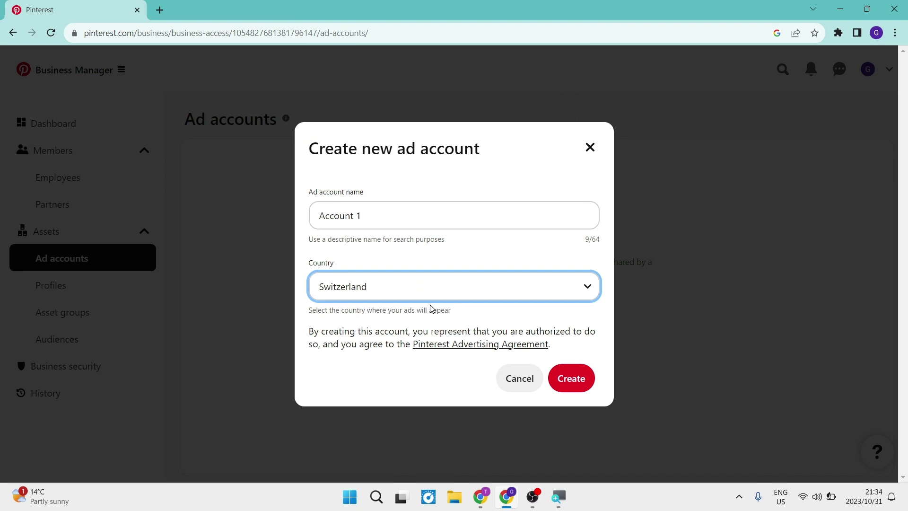
click(566, 388)
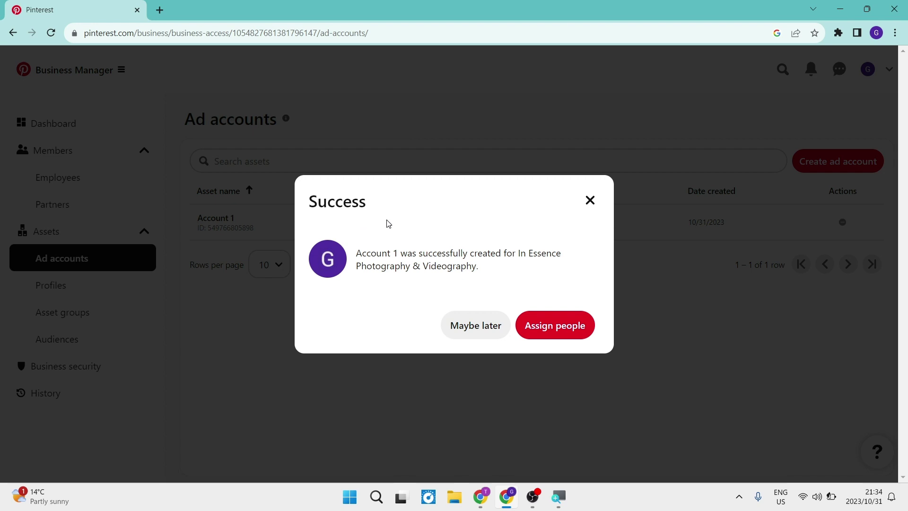
click(473, 324)
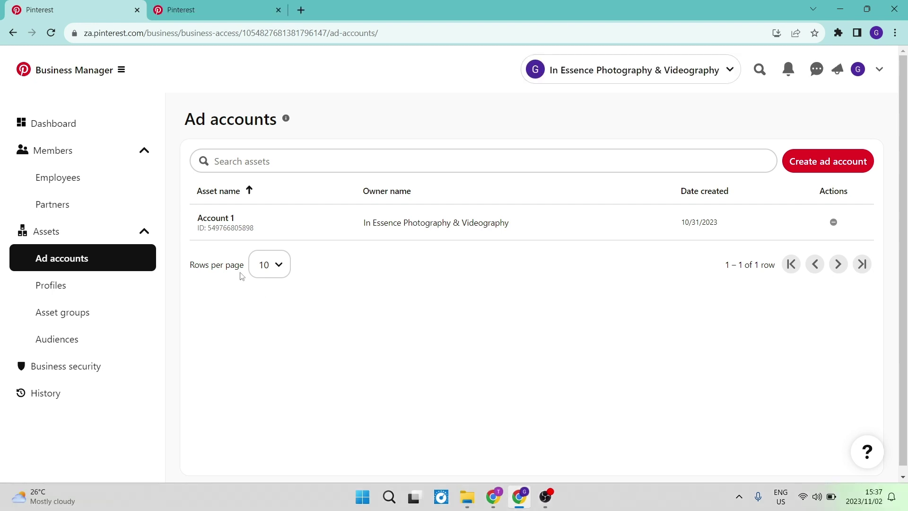
Open the details of Account 1 and start creating an ad in that ad account
click(223, 223)
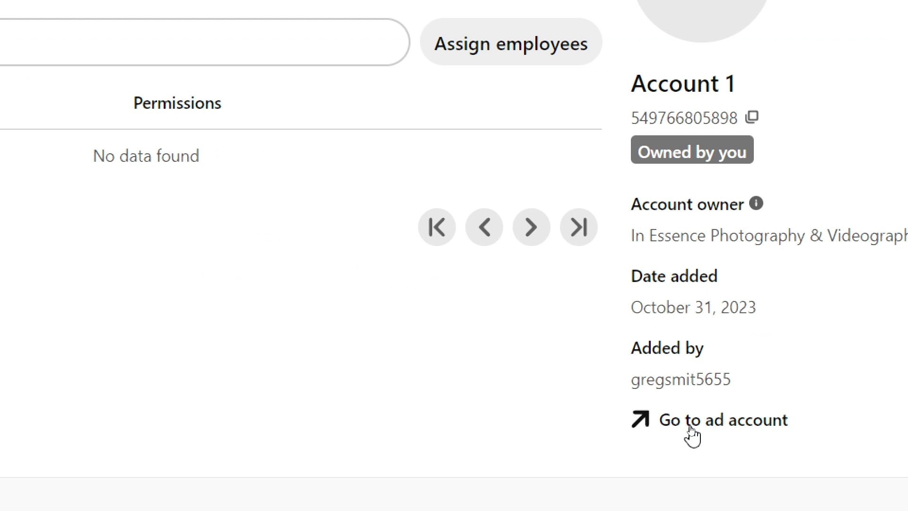
click(691, 430)
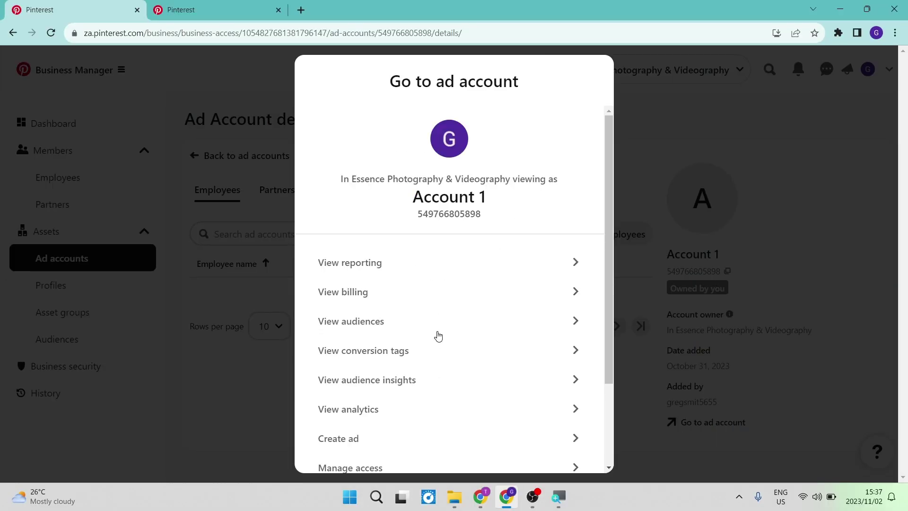
scroll(436, 336, down, 3)
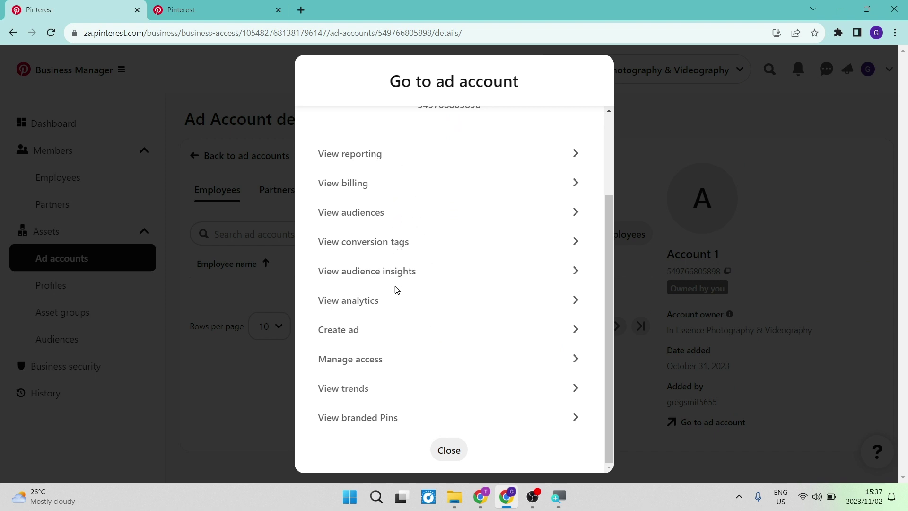
click(397, 334)
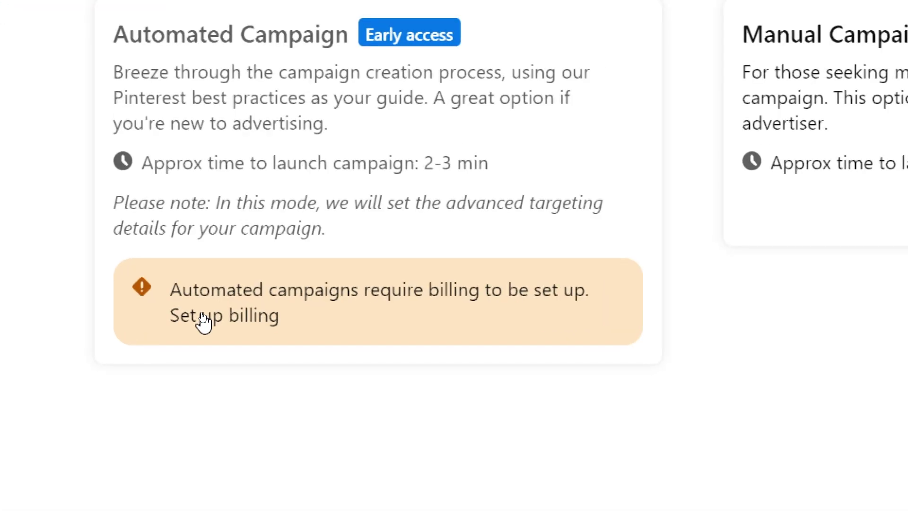
Open the billing setup for the ad account and bring up the business information form, looking through its address, agency and tax fields
click(202, 314)
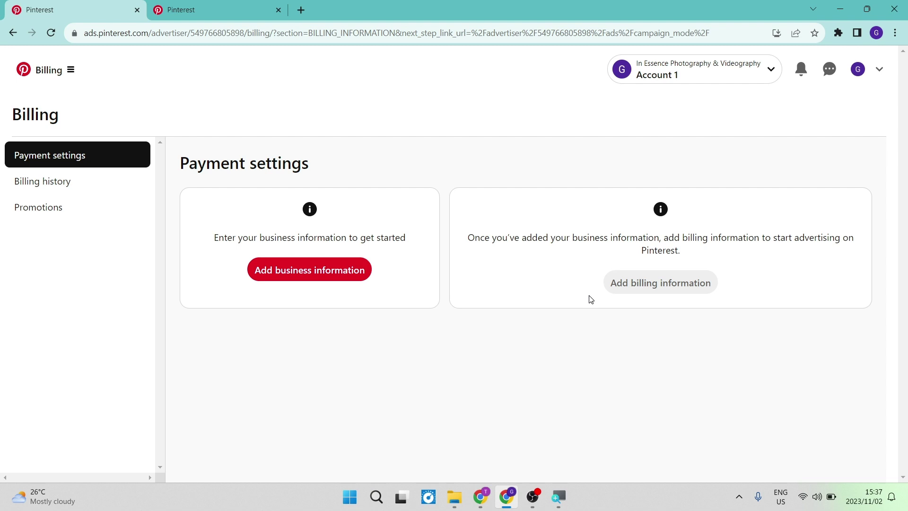
click(316, 270)
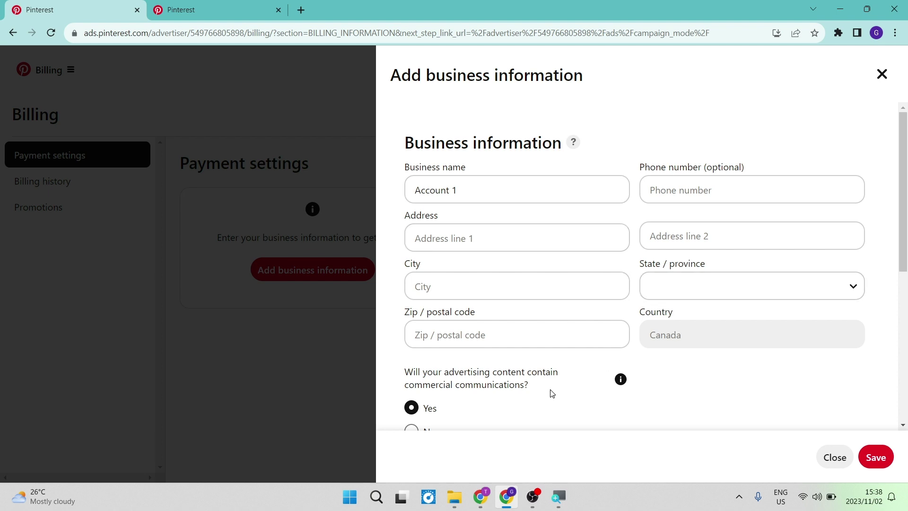
scroll(550, 393, down, 3)
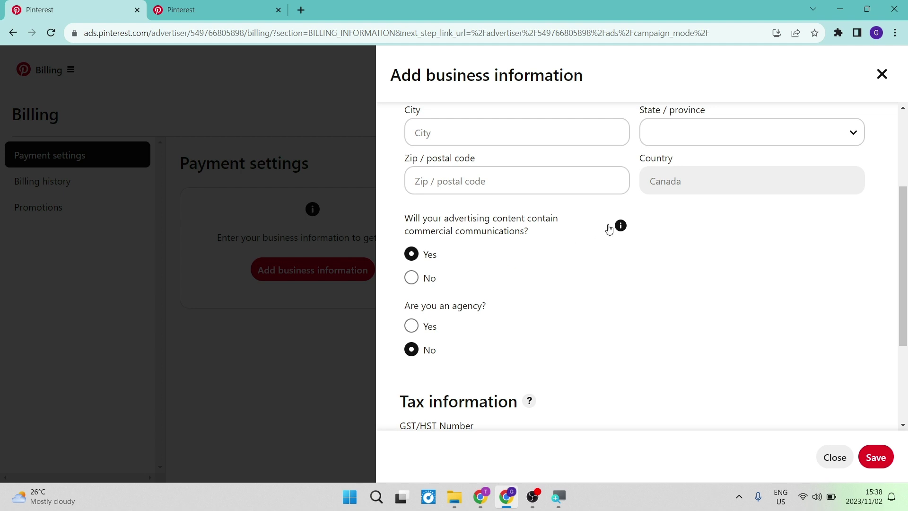
mouse_move(622, 227)
scroll(449, 386, down, 3)
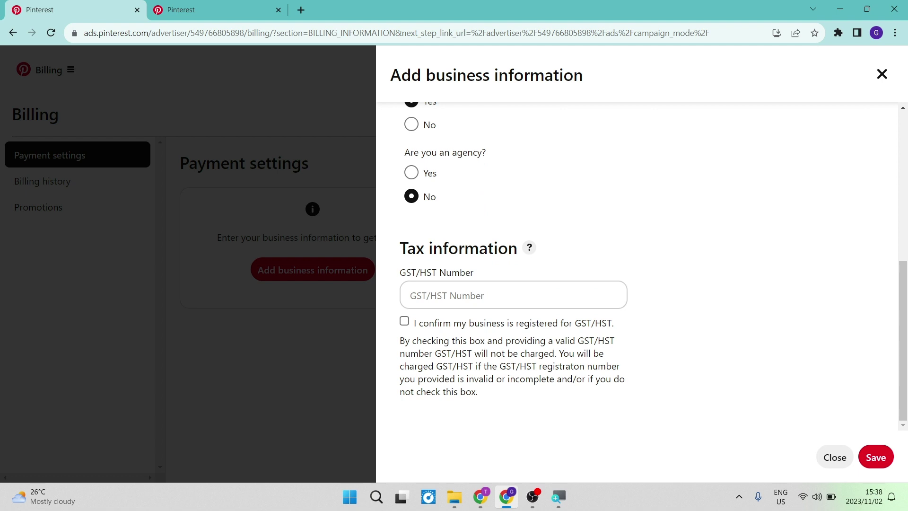
mouse_move(529, 248)
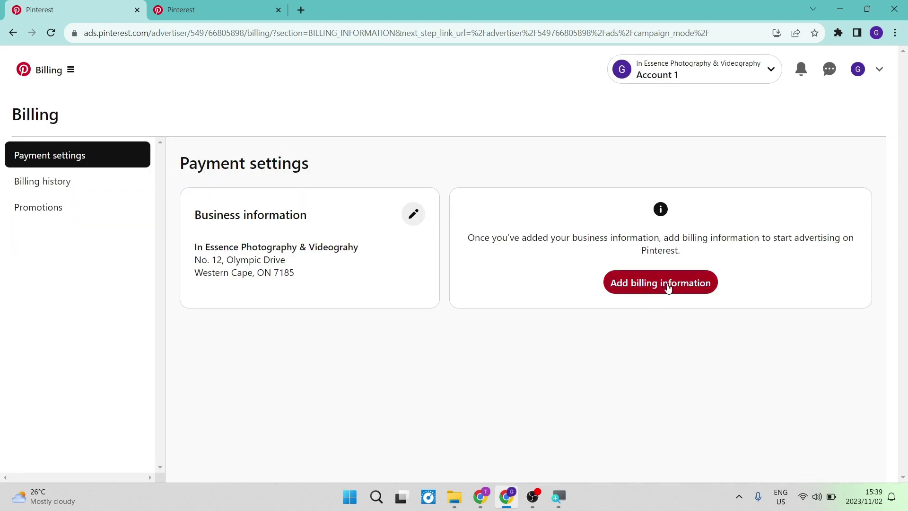
Open the billing information form and look through its billing address and payment card fields
click(668, 288)
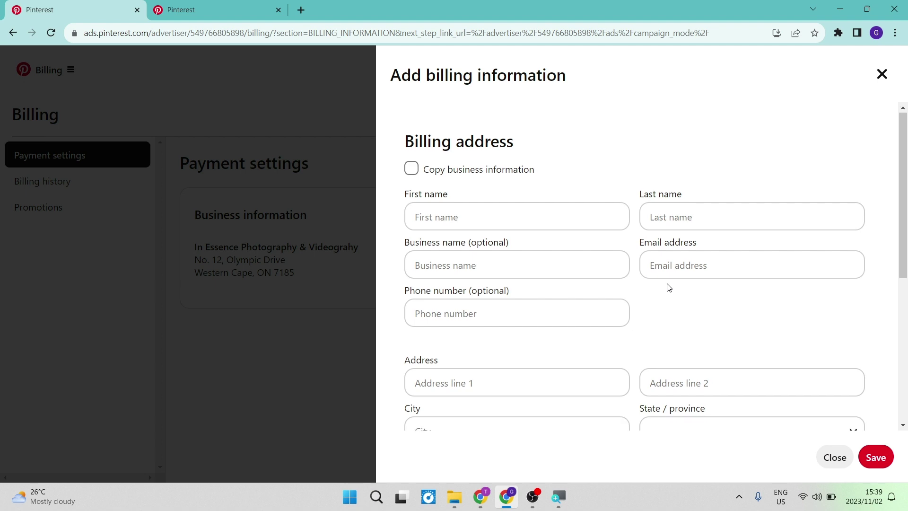
scroll(669, 288, down, 1)
scroll(669, 288, down, 2)
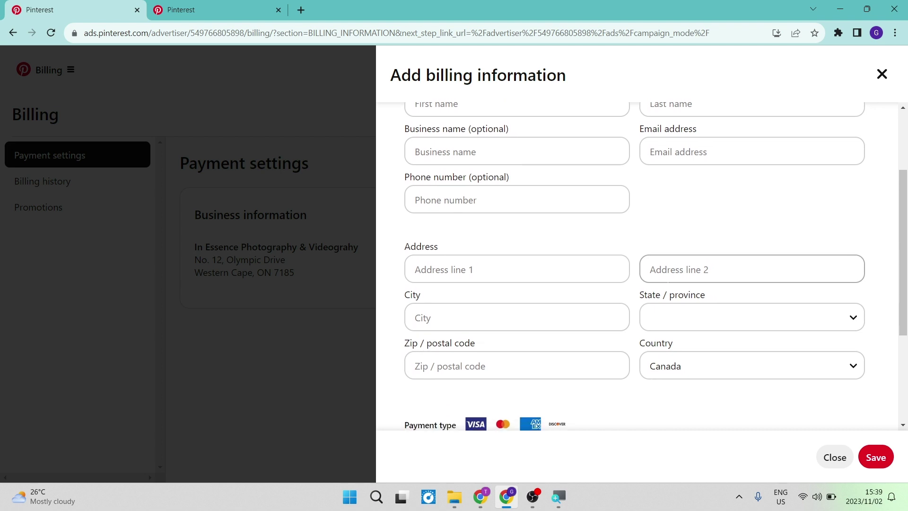
scroll(669, 286, down, 1)
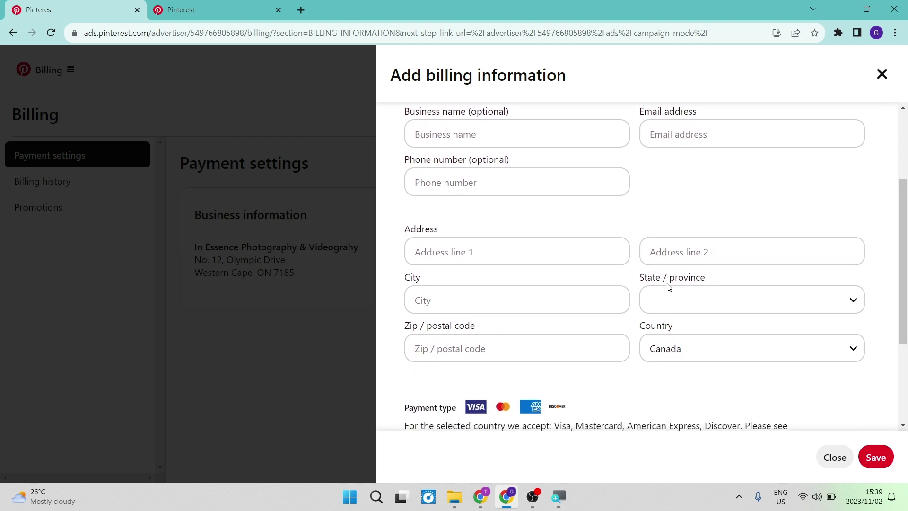
scroll(668, 288, down, 3)
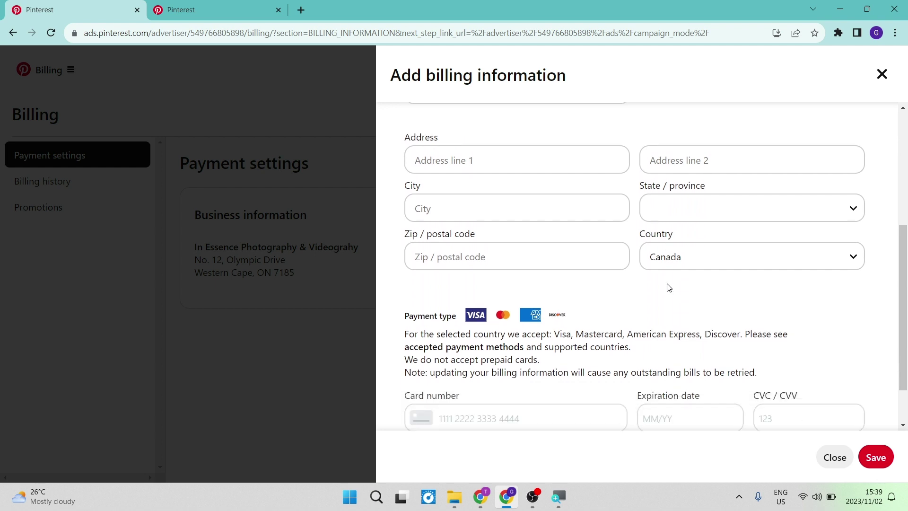
scroll(669, 287, down, 2)
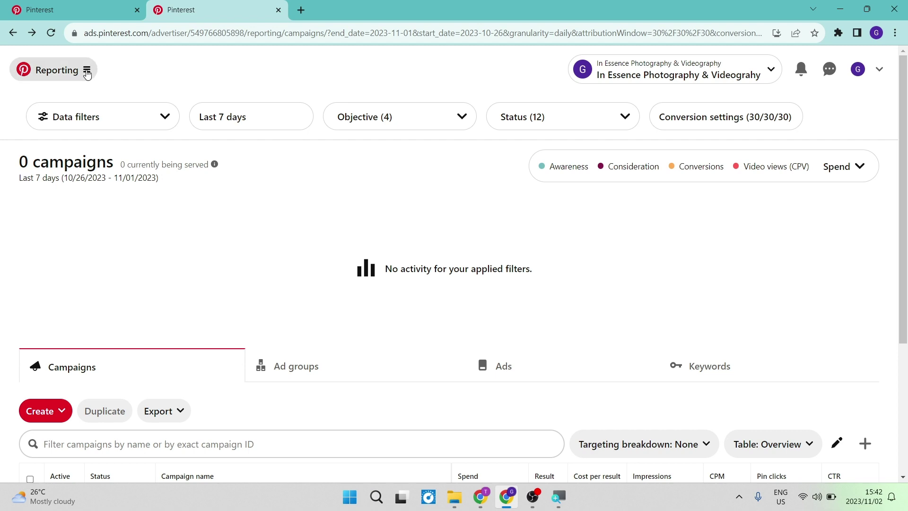
click(87, 71)
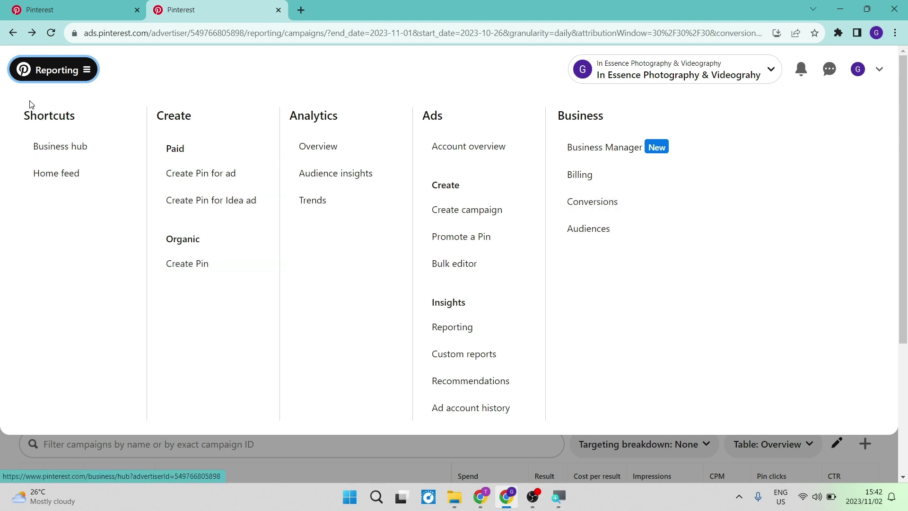
click(55, 77)
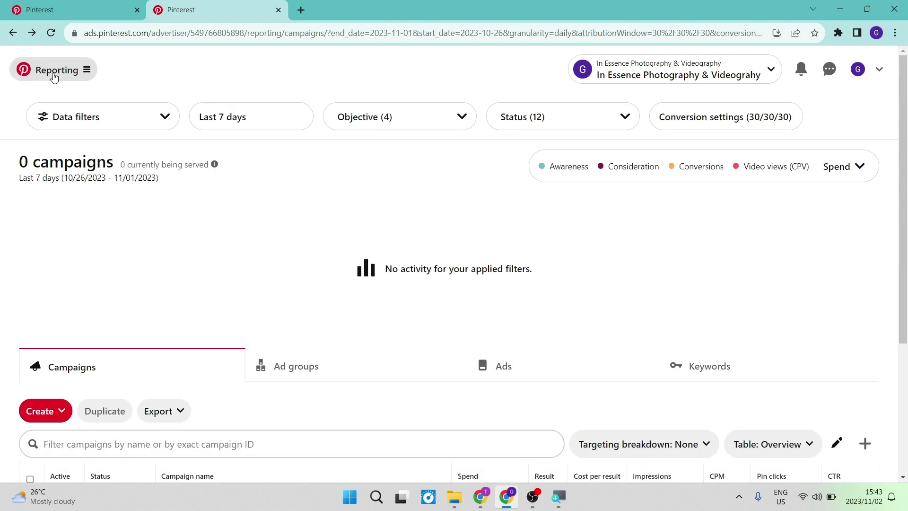
Create a new campaign from the campaigns list and start it as a Manual Campaign
scroll(41, 387, down, 3)
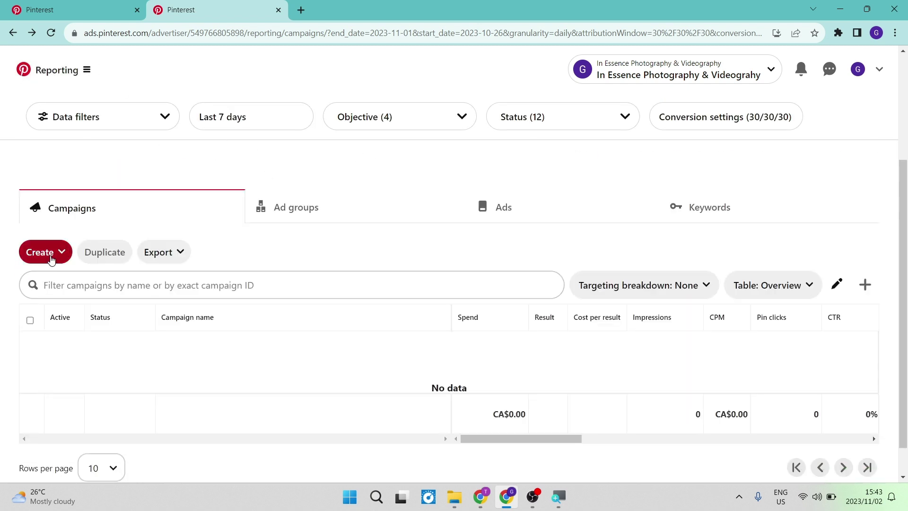
click(416, 208)
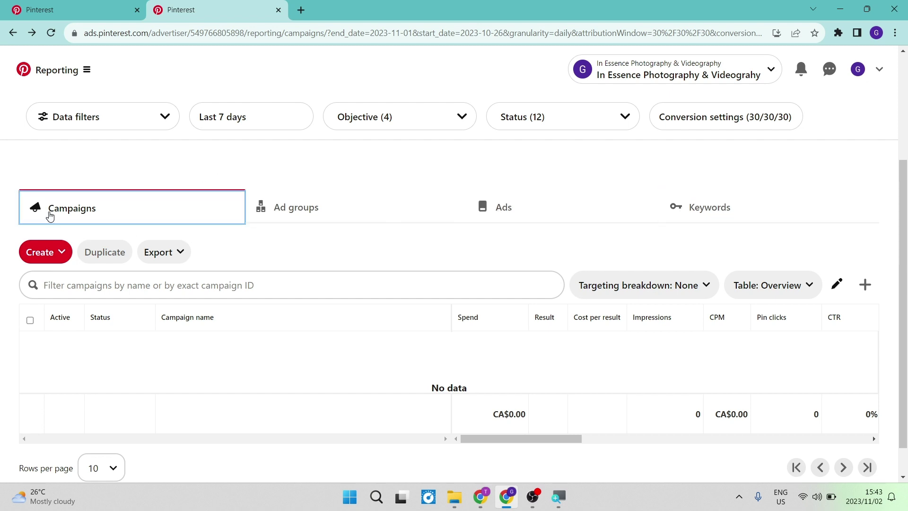
click(53, 251)
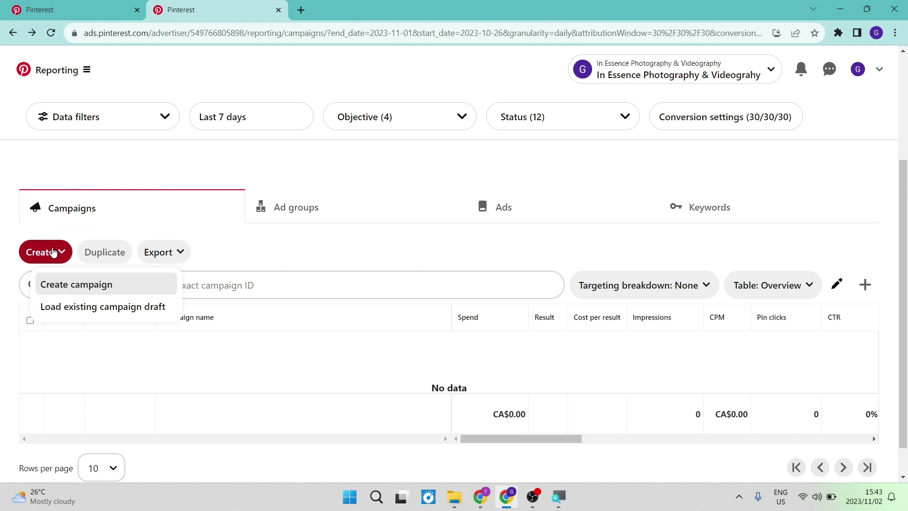
click(63, 285)
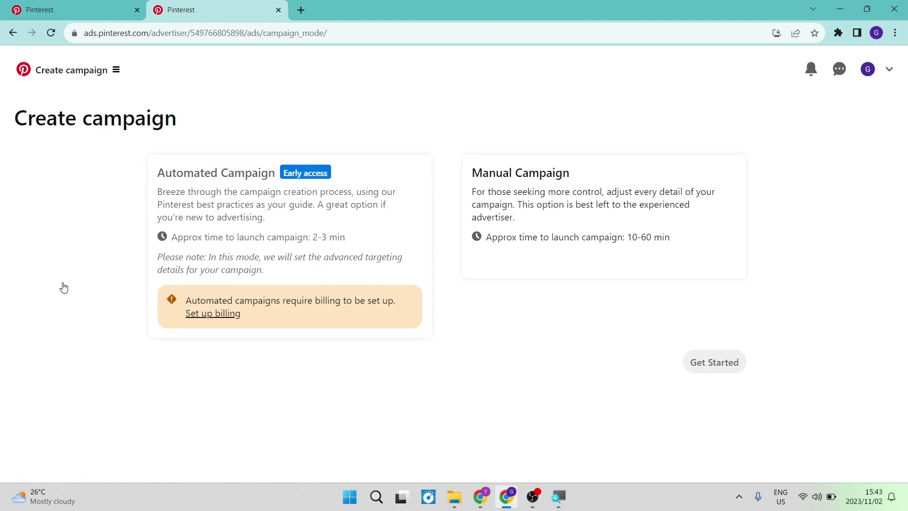
click(587, 205)
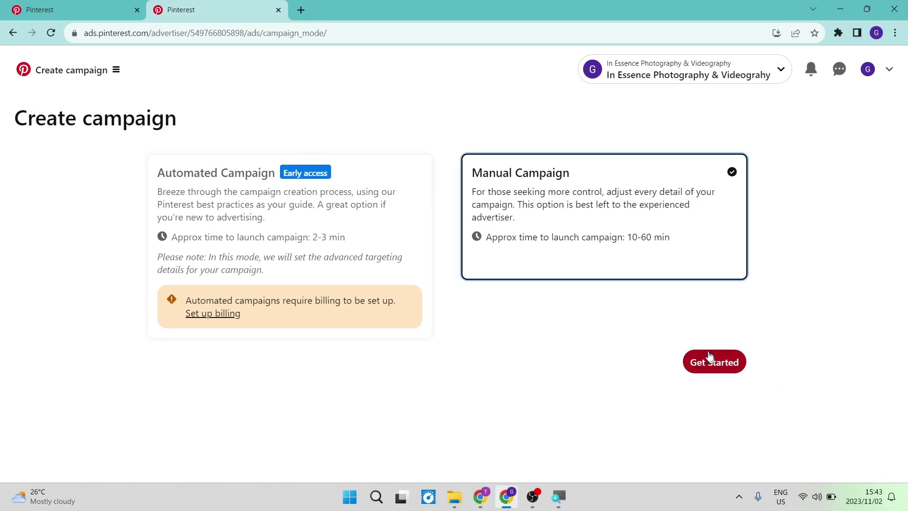
click(711, 361)
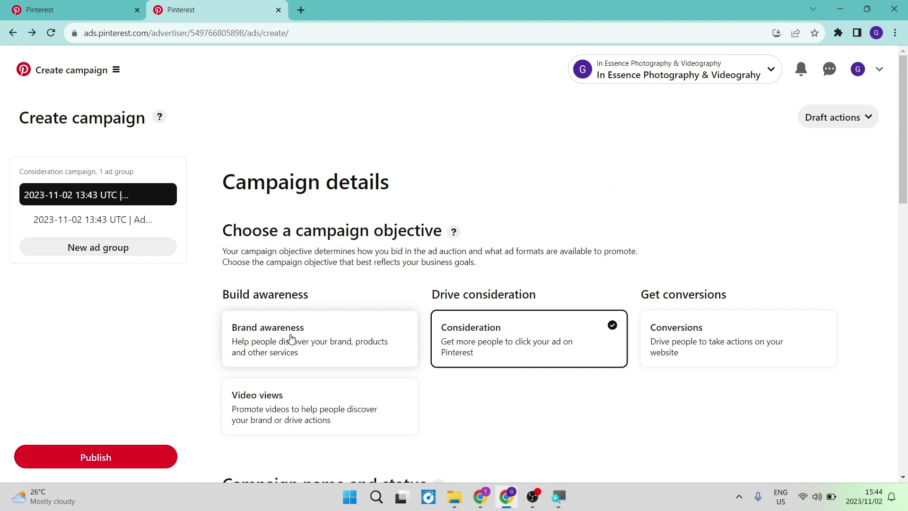
Set the campaign objective to Brand awareness and check the campaign name and status settings
scroll(290, 338, down, 1)
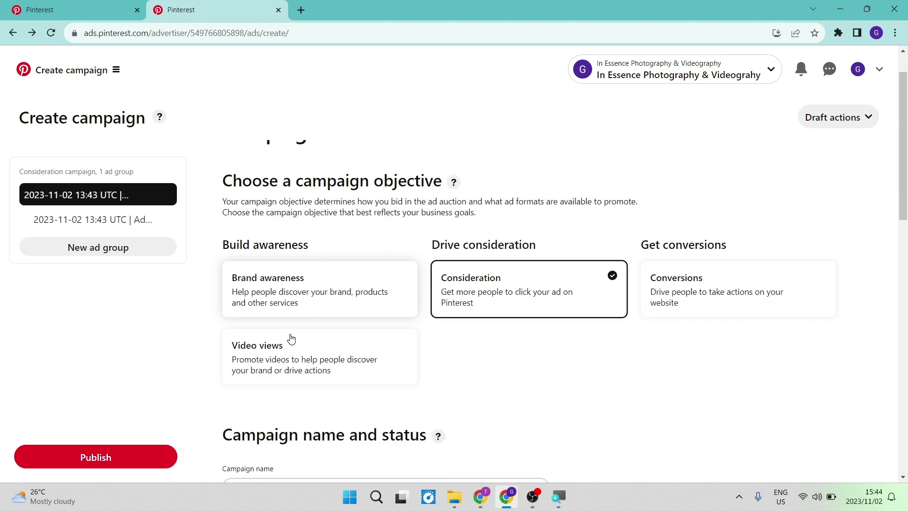
click(305, 277)
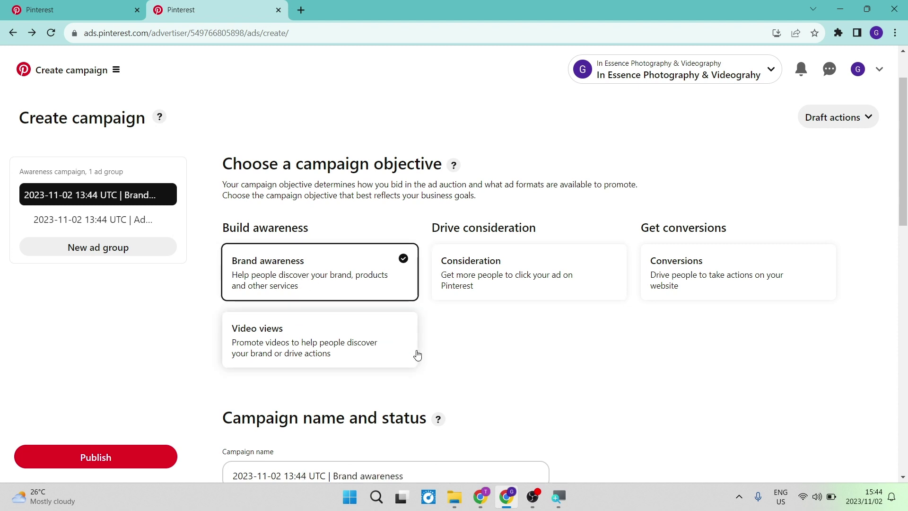
scroll(416, 354, down, 3)
scroll(416, 355, down, 1)
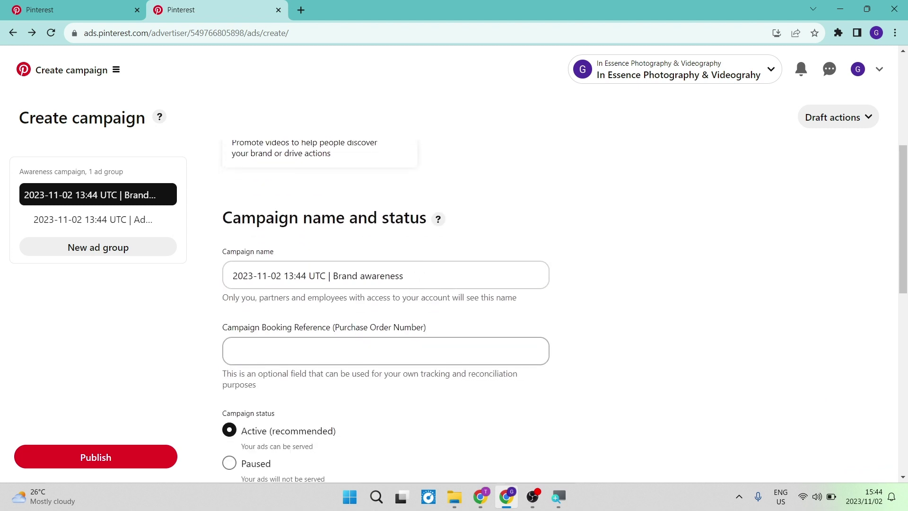
scroll(418, 353, down, 1)
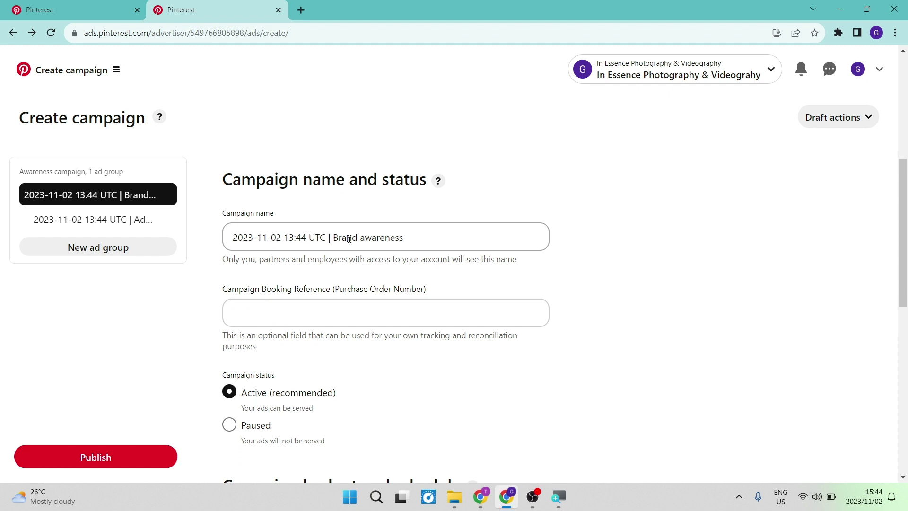
scroll(408, 241, up, 5)
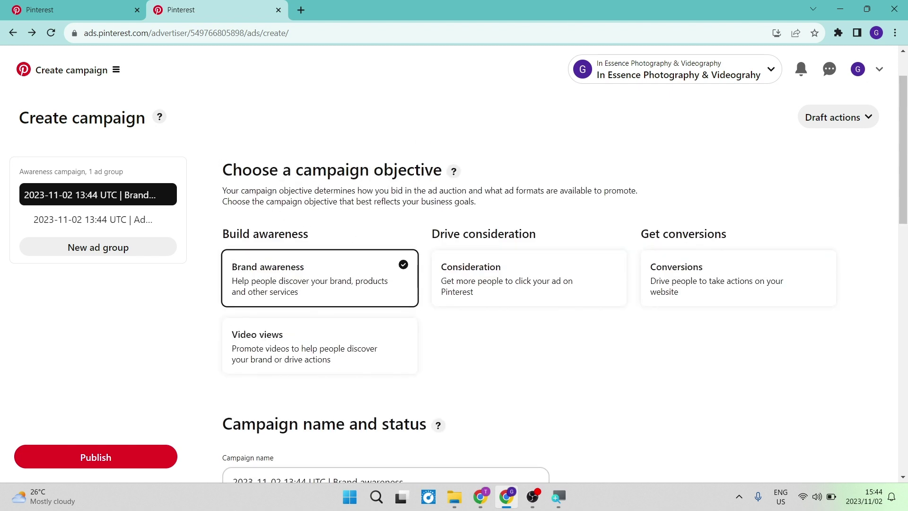
Switch the campaign budget to Daily and set the daily budget to 200 CAD
scroll(310, 316, down, 6)
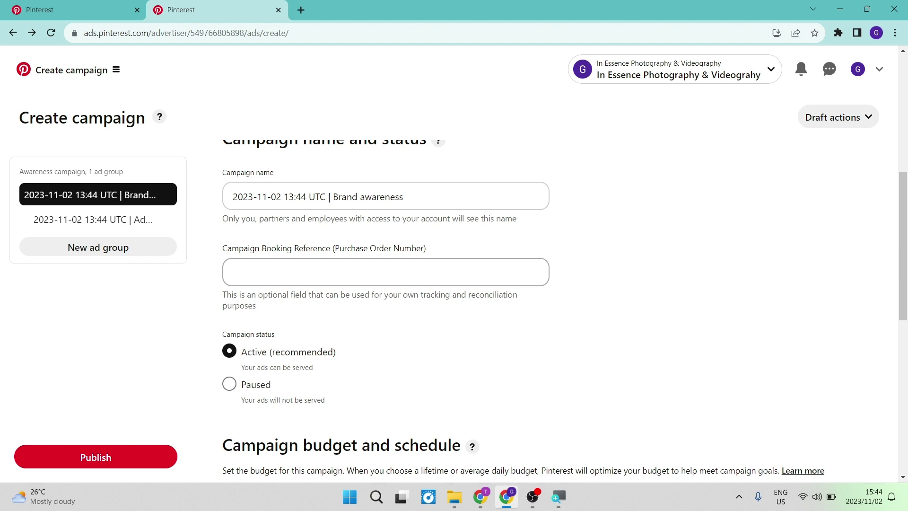
scroll(332, 276, down, 3)
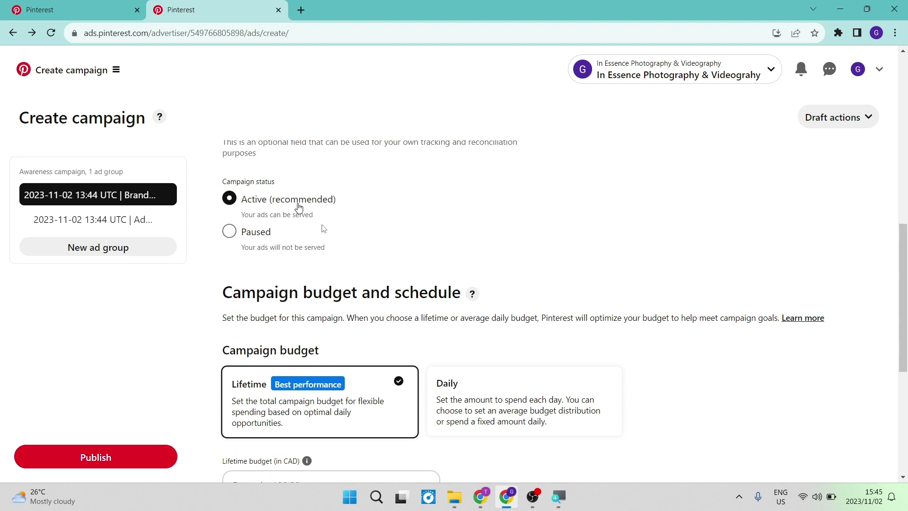
scroll(351, 258, down, 1)
scroll(349, 258, down, 2)
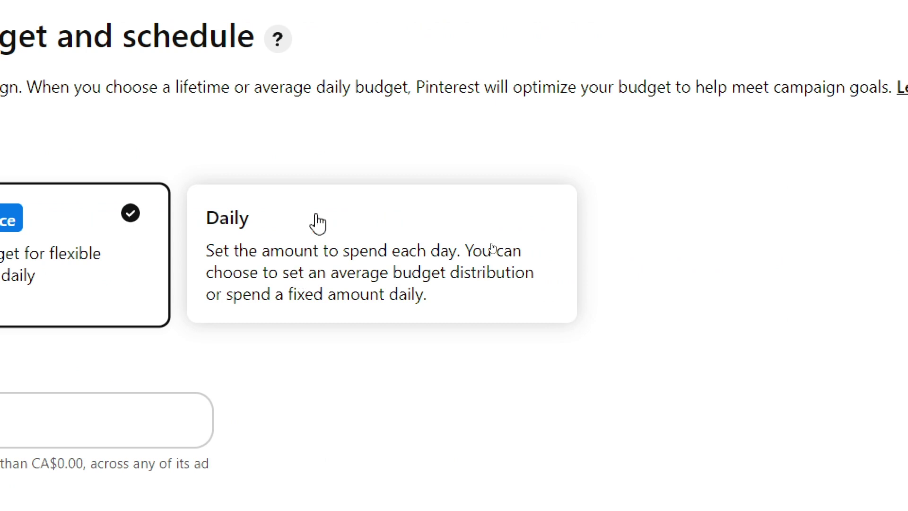
click(298, 260)
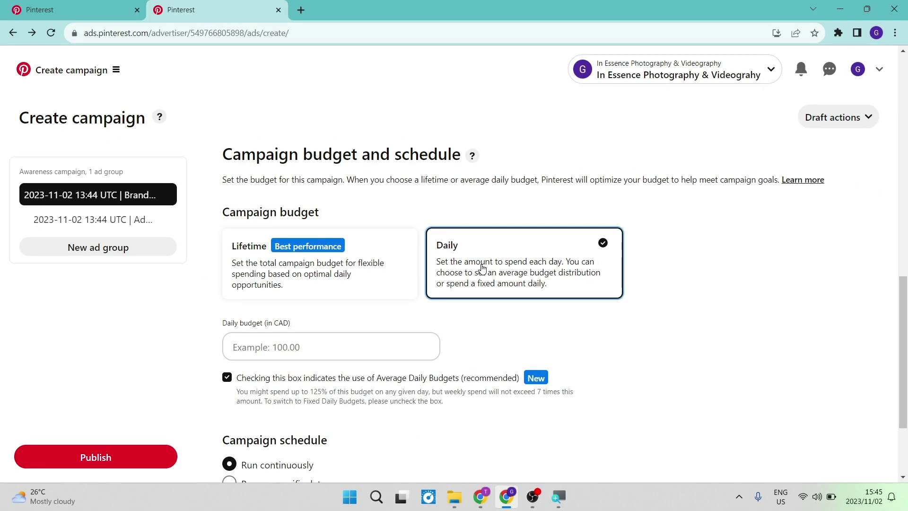
scroll(327, 329, down, 3)
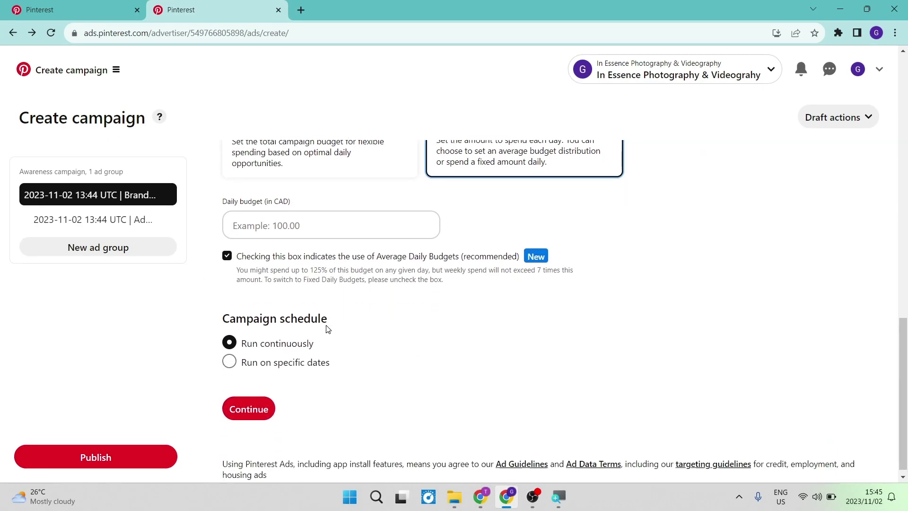
click(327, 226)
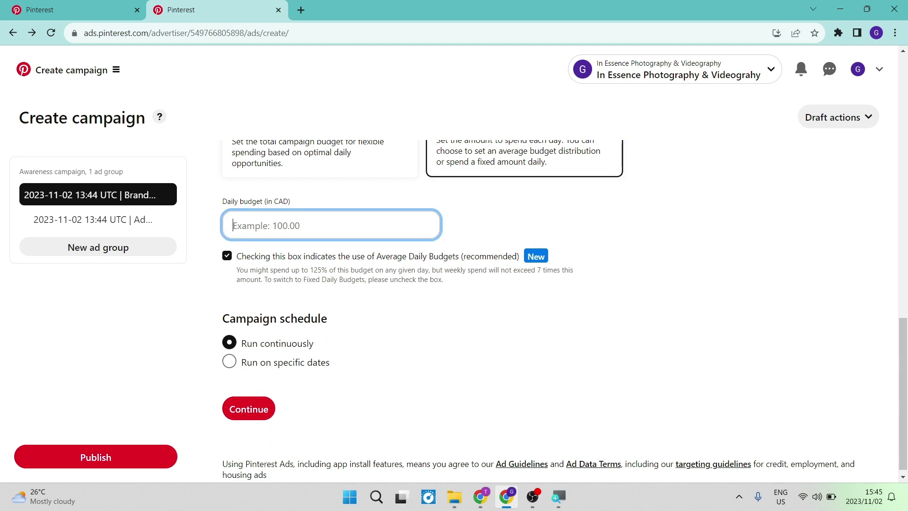
text(200)
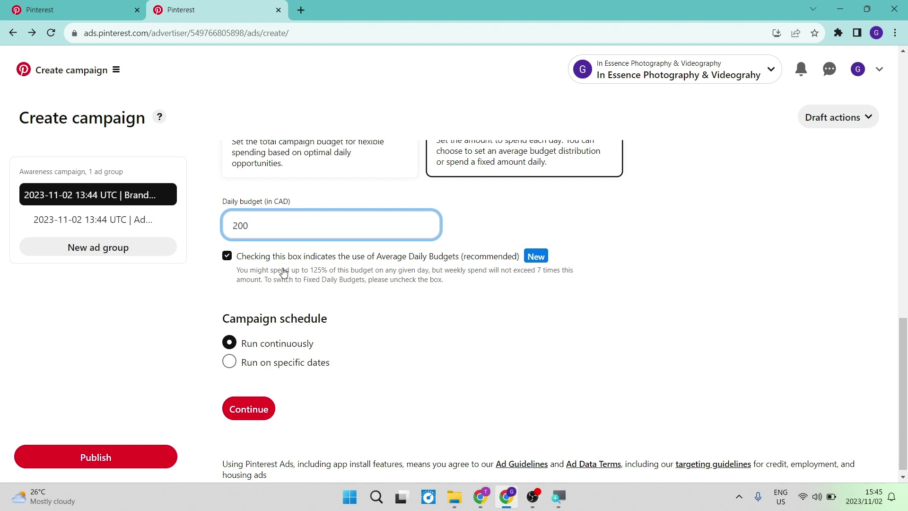
Try the specific-dates schedule, set the campaign back to run continuously, and continue to the ad group details
scroll(283, 273, down, 1)
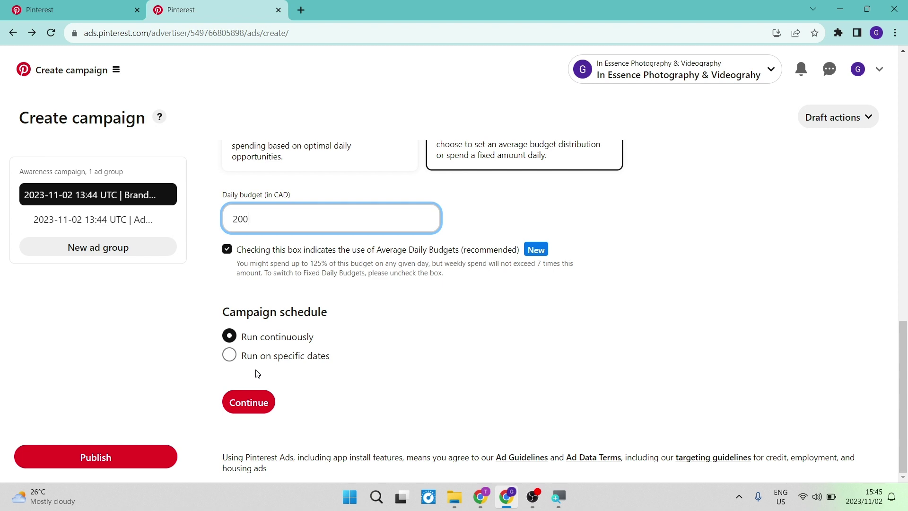
click(229, 356)
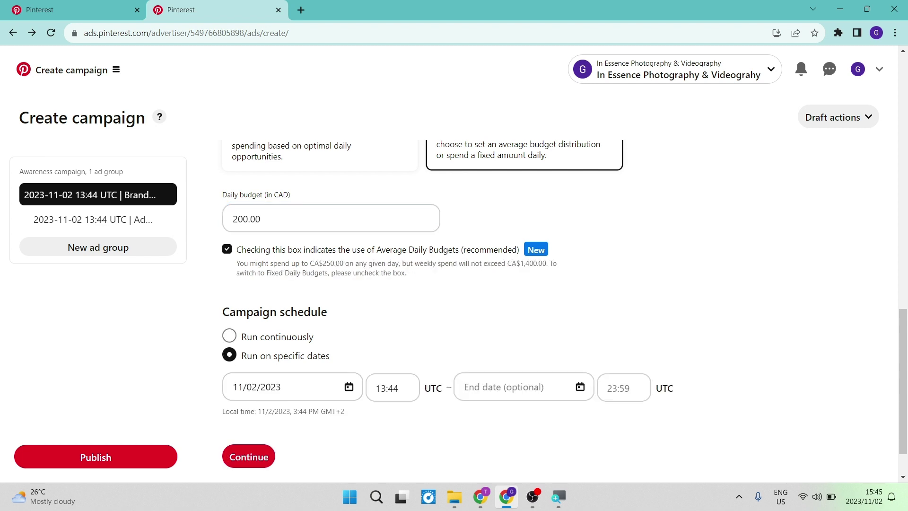
scroll(308, 416, down, 1)
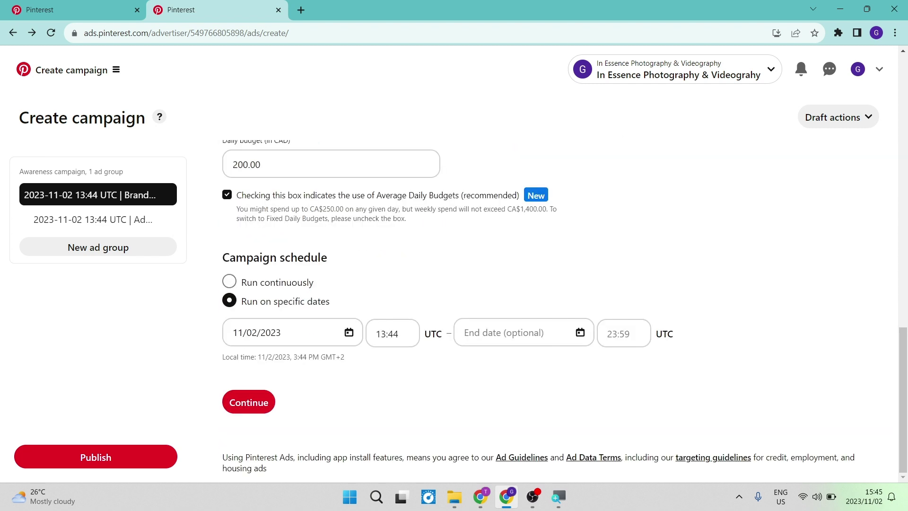
click(229, 282)
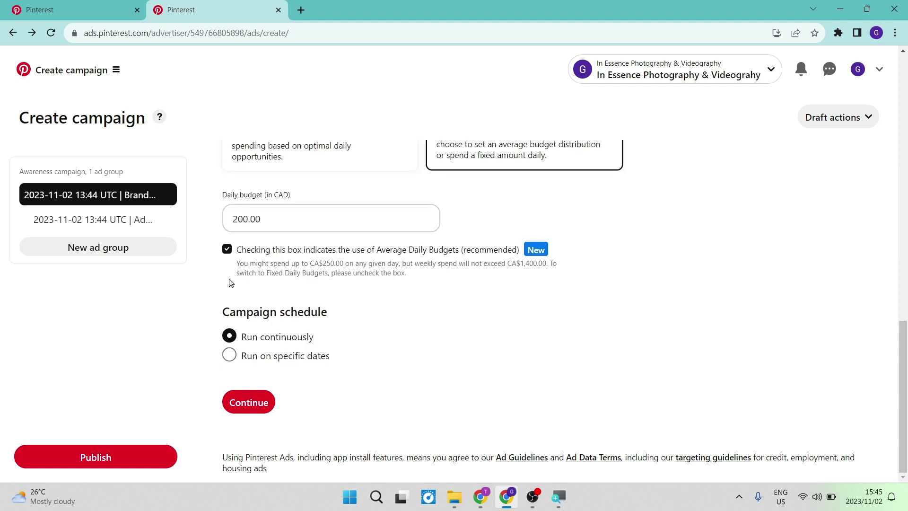
click(240, 404)
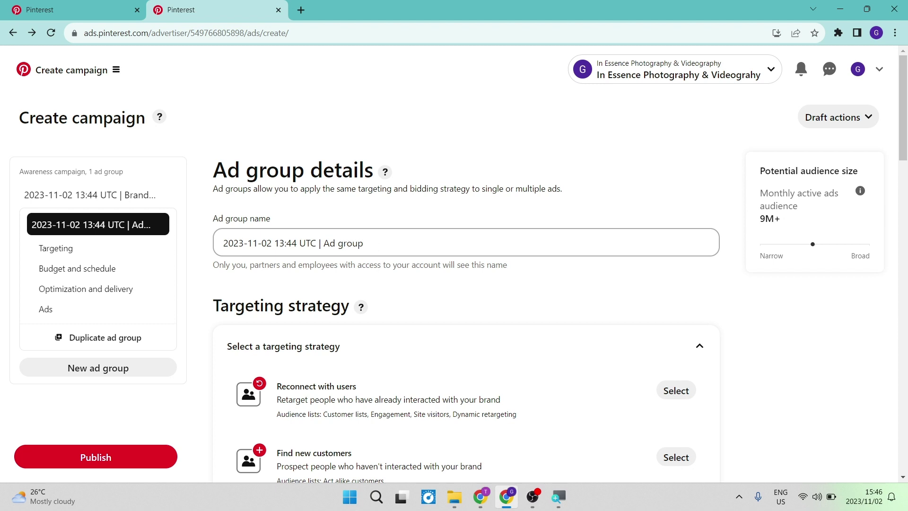
Select the "Choose your own" targeting strategy for the ad group
click(364, 243)
scroll(381, 290, down, 3)
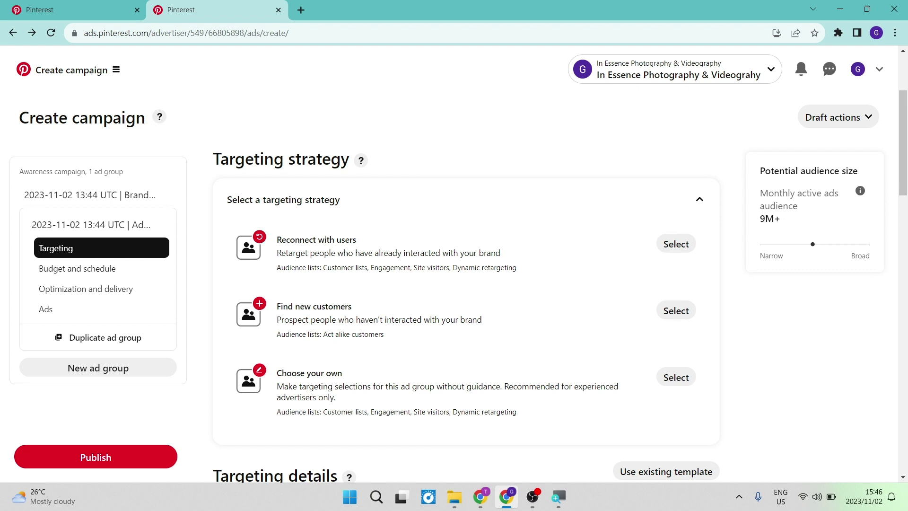
scroll(332, 364, down, 1)
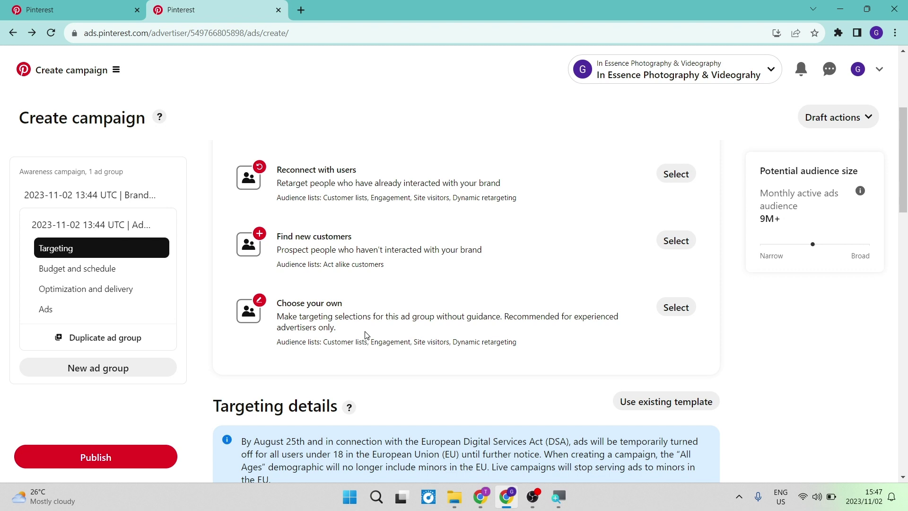
click(675, 312)
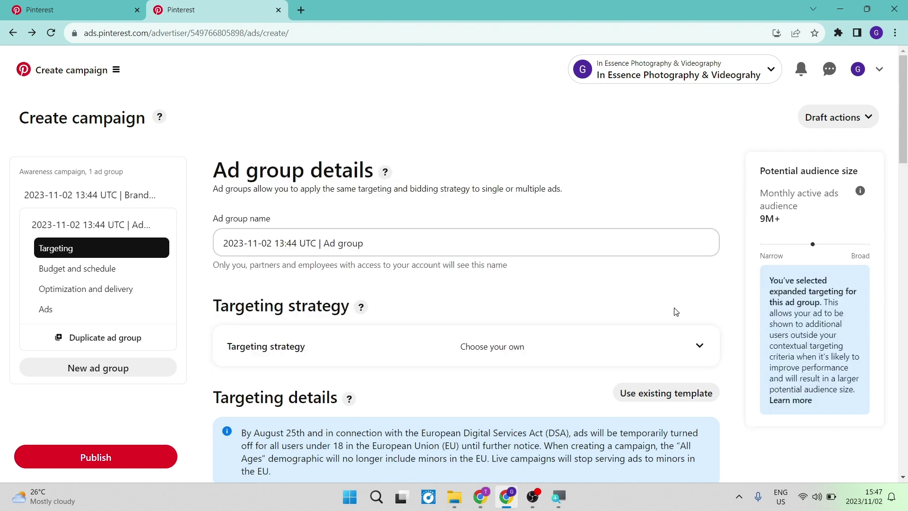
Start a new engagement audience list in the targeting details and name it "Audience 1", leaving the description empty
scroll(376, 277, down, 5)
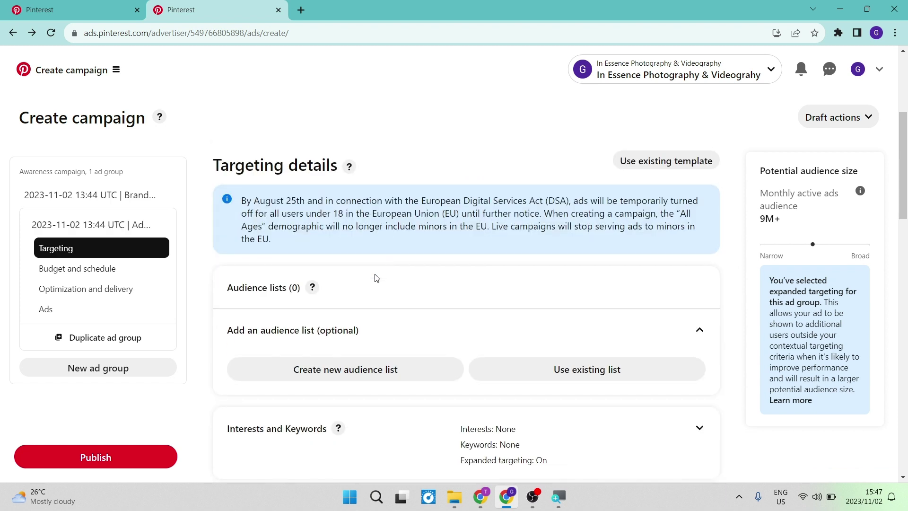
scroll(376, 278, down, 2)
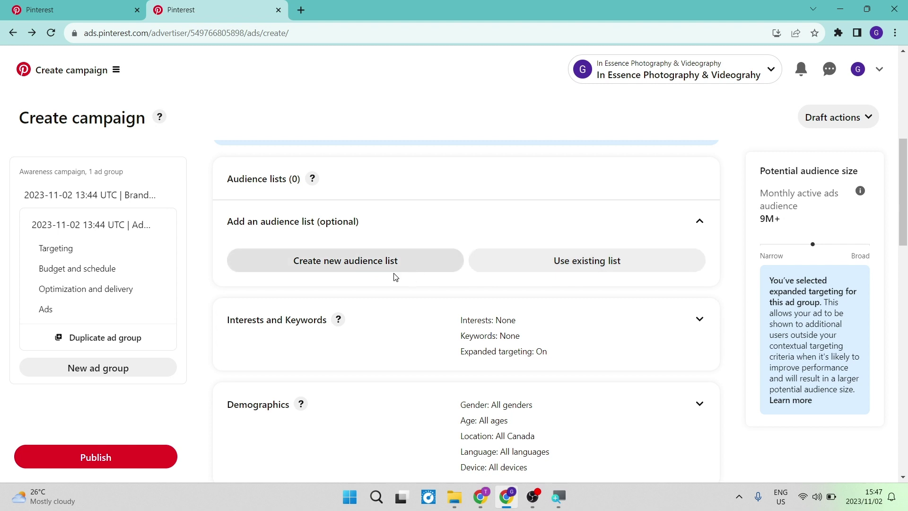
click(341, 262)
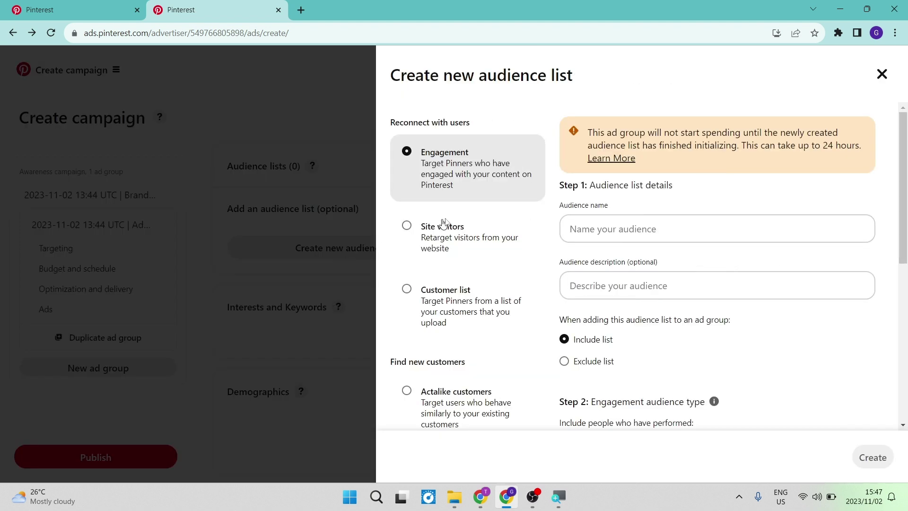
click(595, 228)
text(udie)
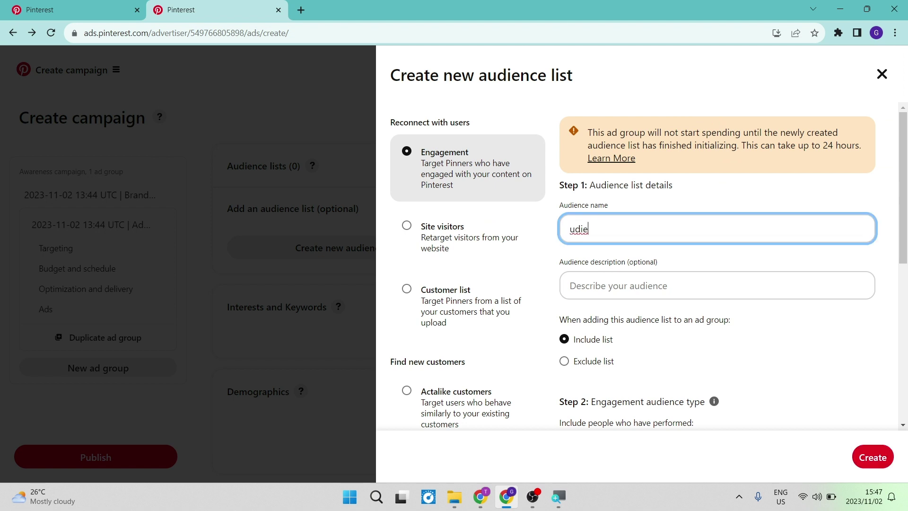
text(nce 1)
click(570, 229)
text(A)
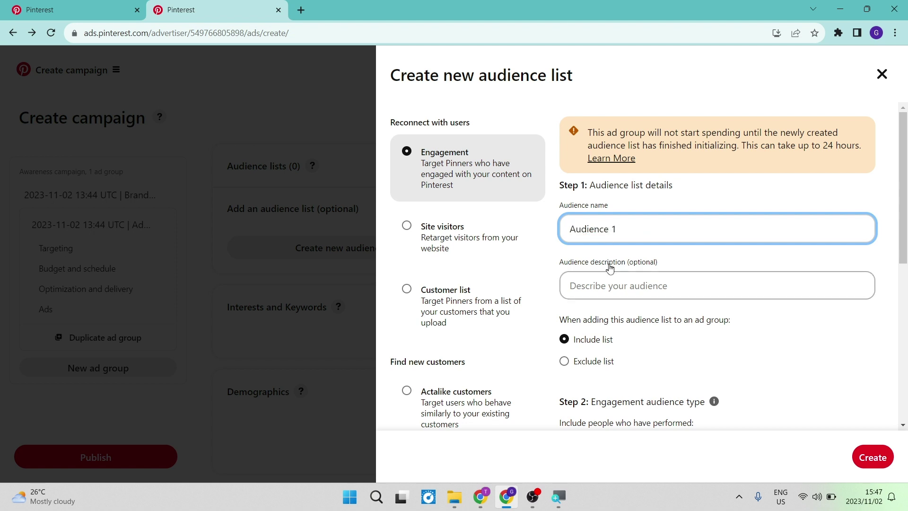
click(572, 285)
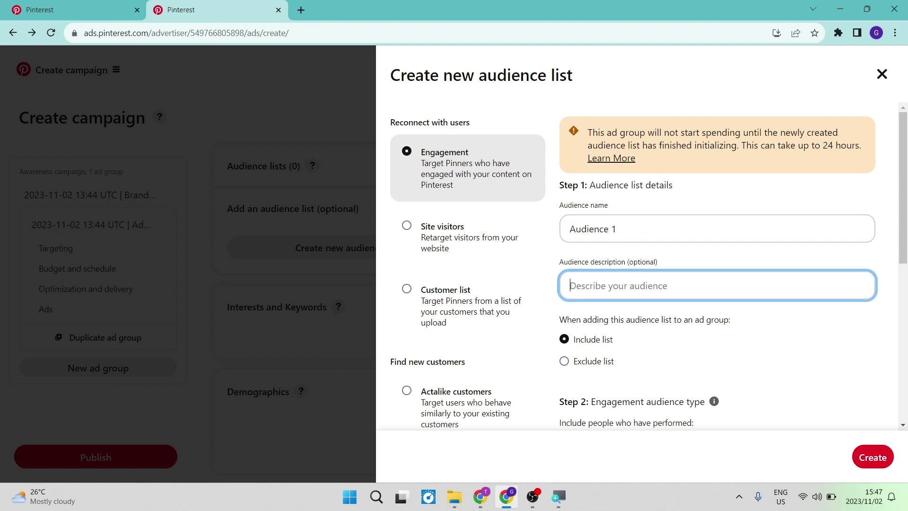
Keep the audience type on any engagement actions and the source filter on Pin ID, and create the audience list
scroll(627, 339, down, 3)
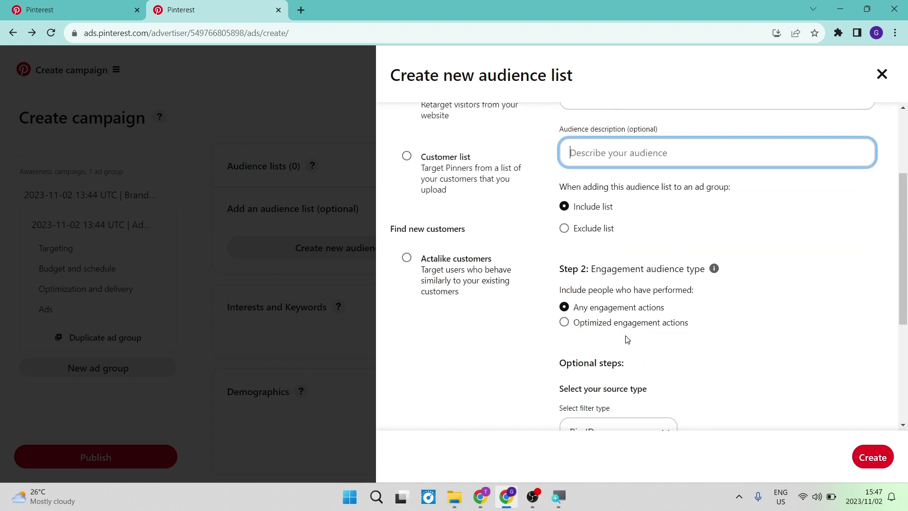
scroll(627, 339, down, 2)
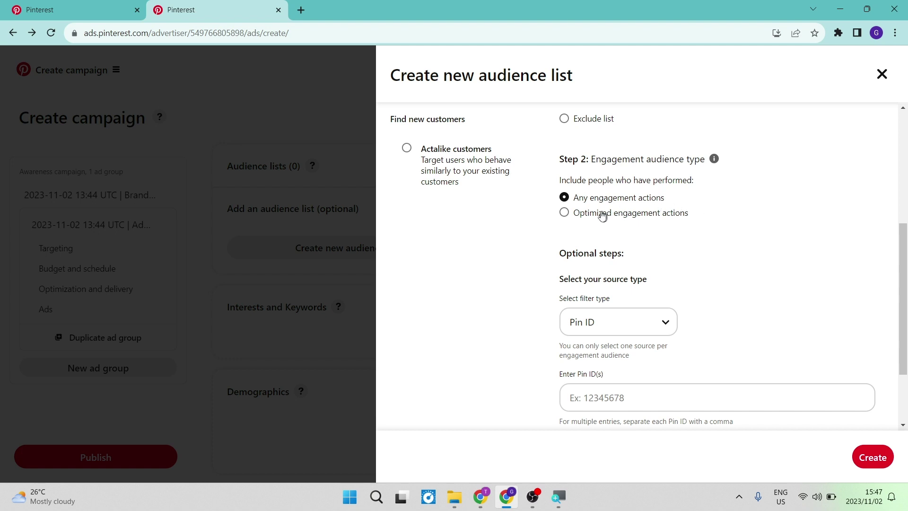
click(588, 217)
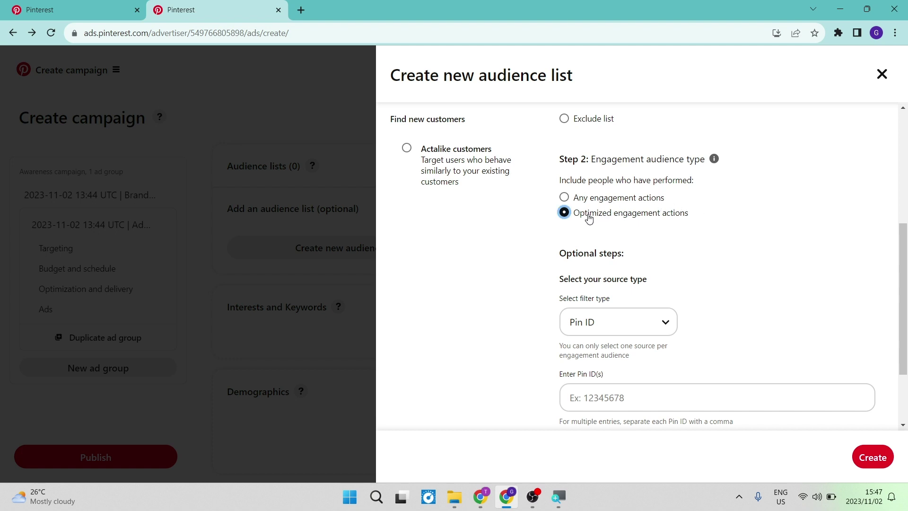
click(568, 199)
scroll(675, 246, down, 2)
click(637, 225)
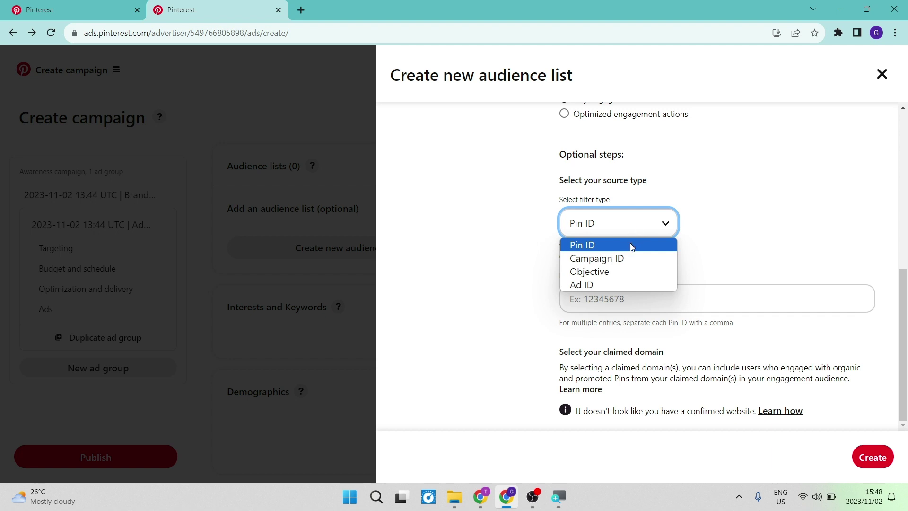
click(709, 220)
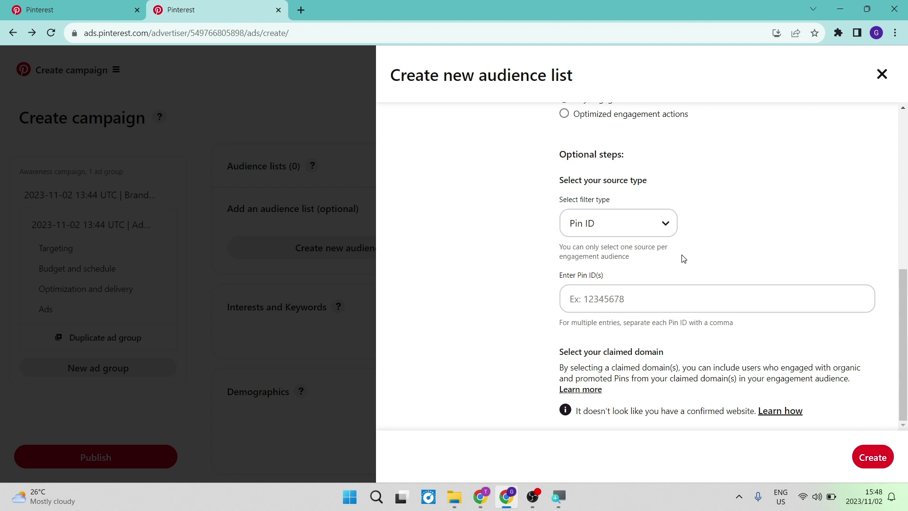
click(873, 457)
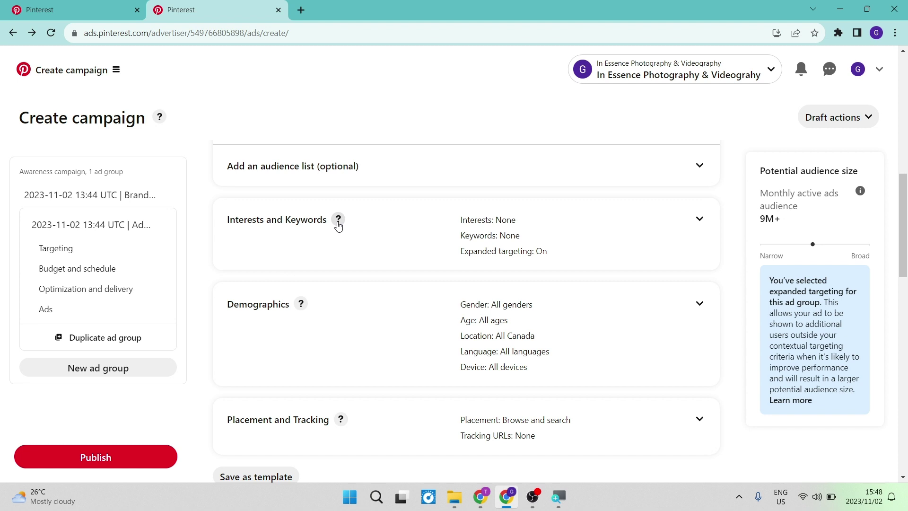
Add Art as a targeted interest in the ad group's interests and keywords settings
scroll(362, 360, down, 2)
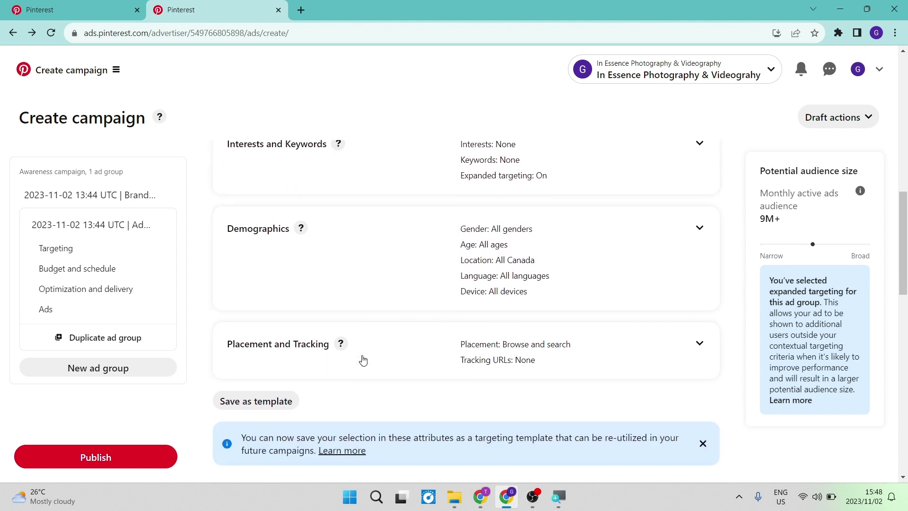
scroll(361, 361, up, 2)
scroll(362, 360, down, 1)
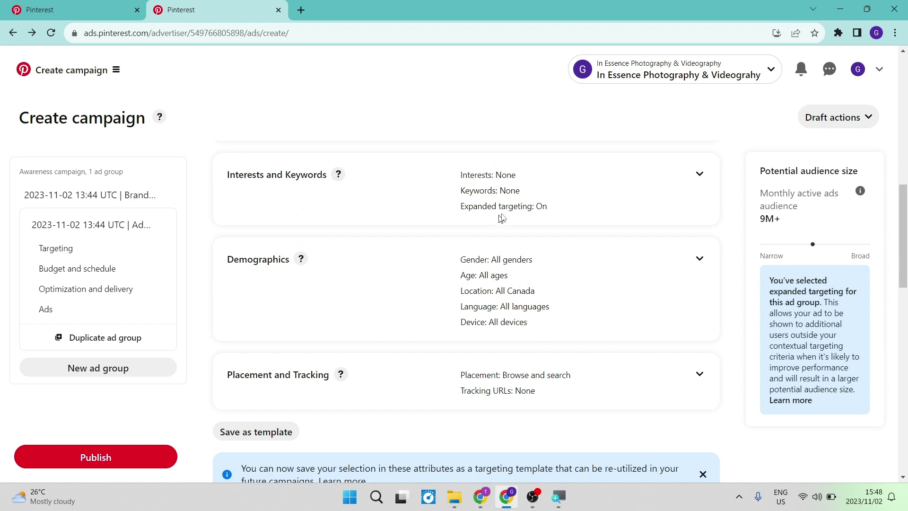
click(697, 176)
scroll(371, 262, down, 2)
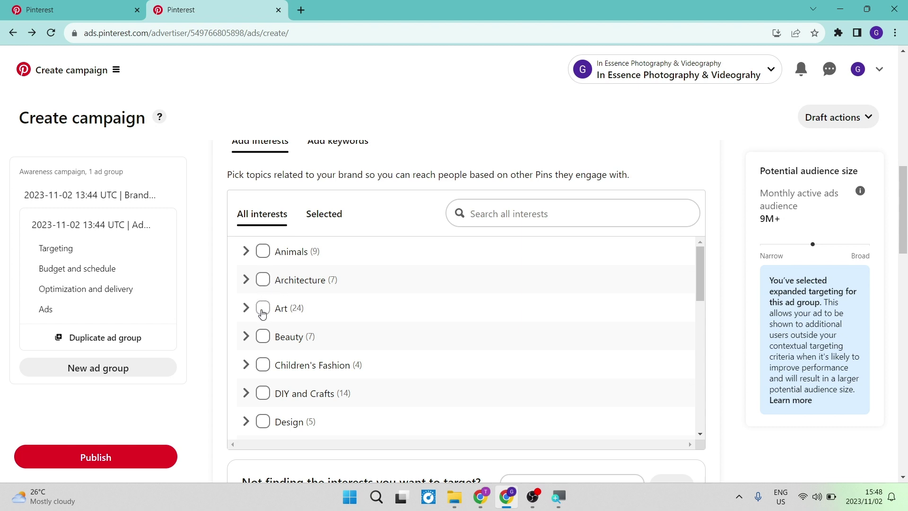
click(263, 309)
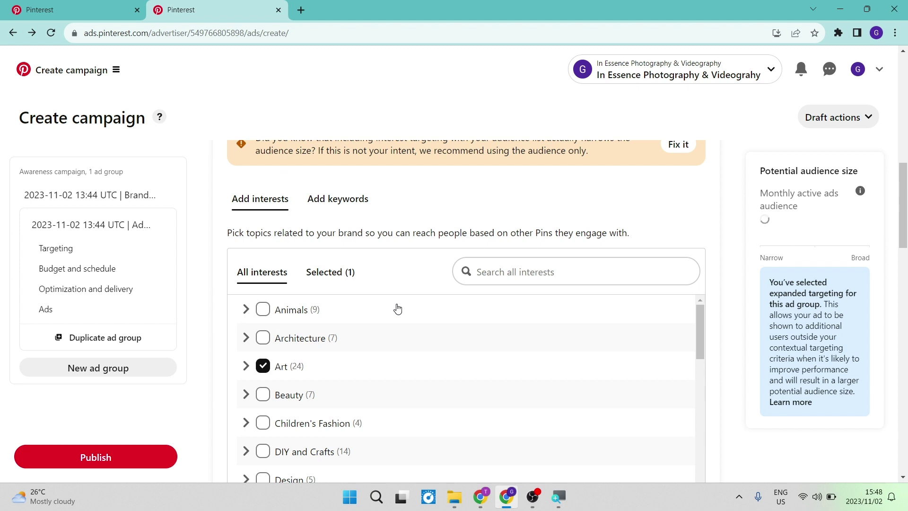
Examine the ad group's keyword targeting options and the search for related keywords
scroll(397, 308, down, 1)
scroll(397, 308, up, 2)
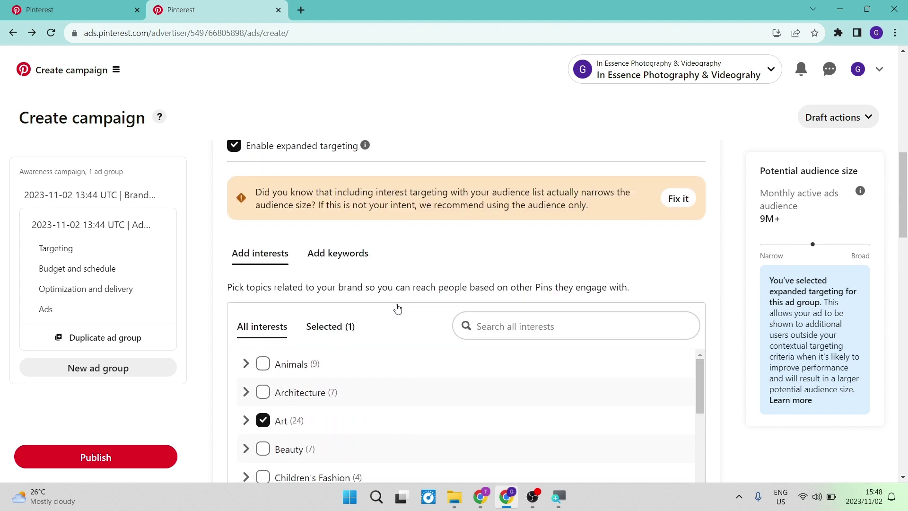
click(356, 257)
scroll(356, 440, down, 3)
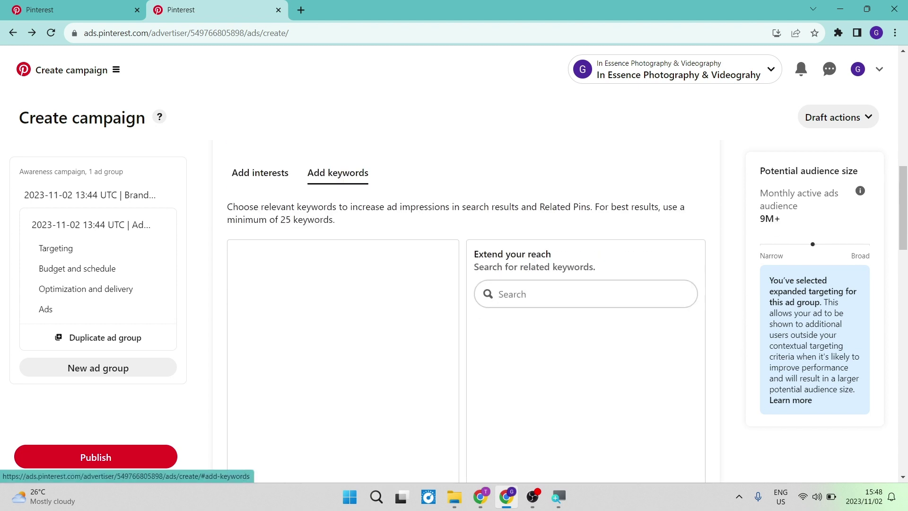
click(527, 229)
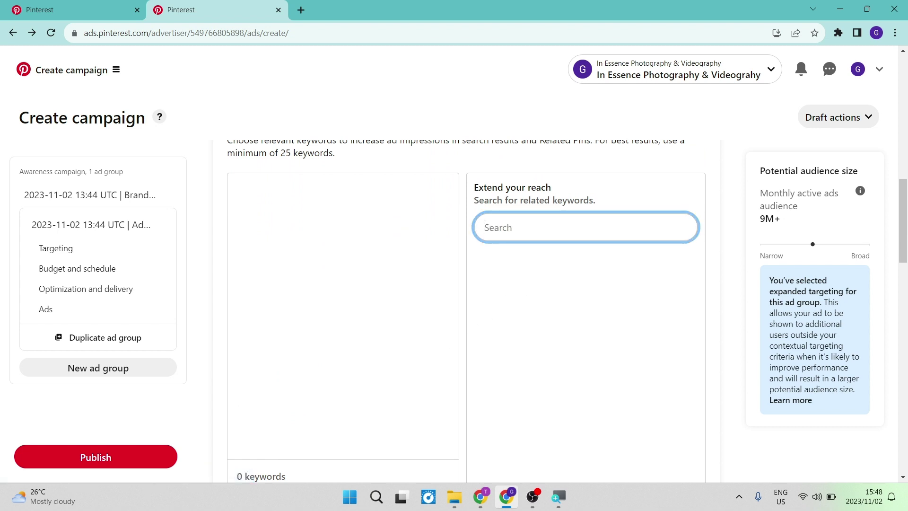
scroll(294, 229, up, 3)
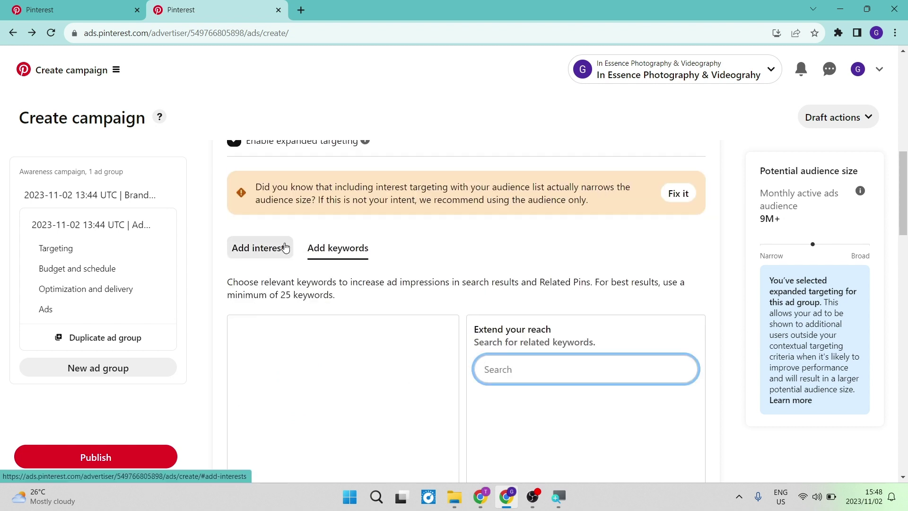
Return to the interests and browse the list of available interest topics
click(285, 246)
scroll(317, 364, down, 2)
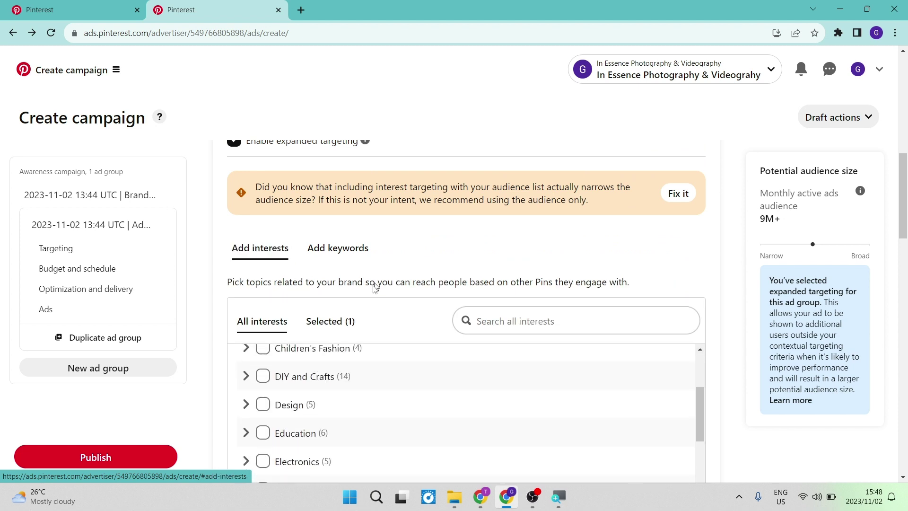
scroll(391, 263, down, 5)
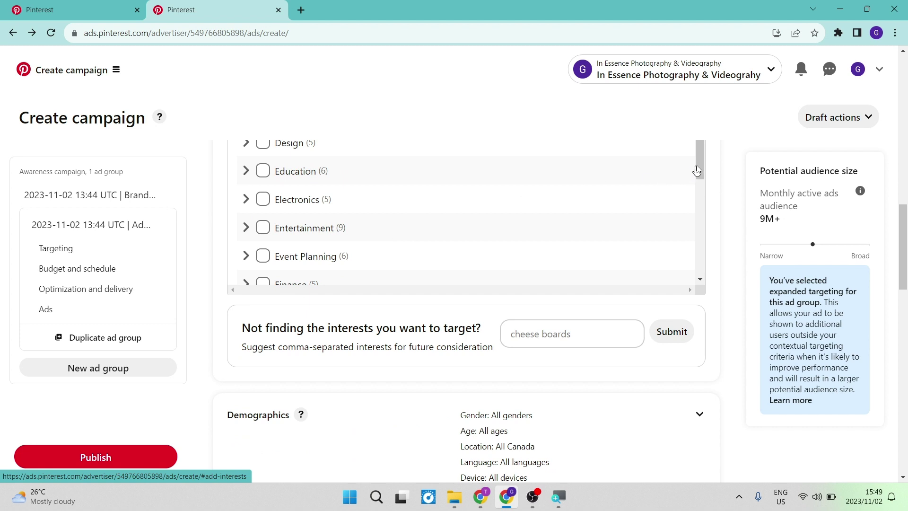
mouse_move(700, 164)
mouse_down()
mouse_move(690, 284)
mouse_move(690, 158)
mouse_up()
scroll(465, 180, up, 2)
scroll(466, 180, up, 5)
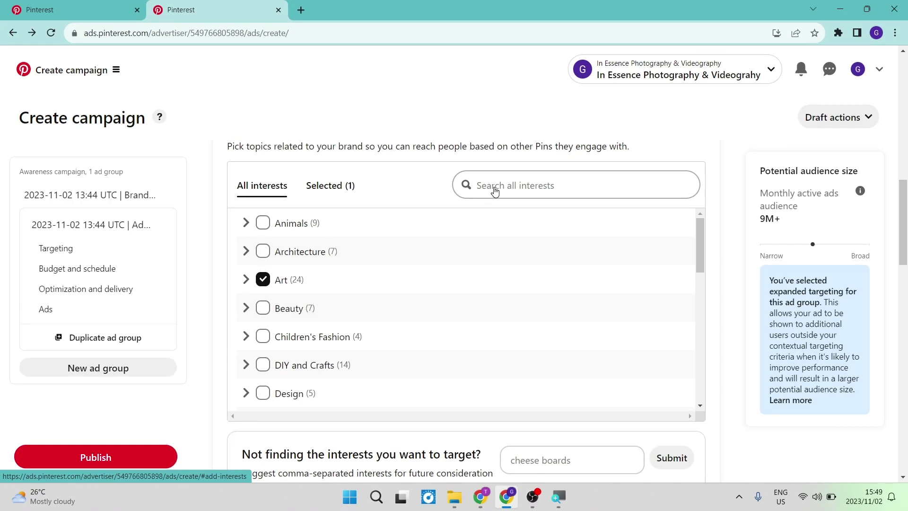
Review the demographics options and limit the ad group to specific devices, excluding Web and Mobile Web
scroll(392, 113, up, 1)
scroll(391, 114, down, 4)
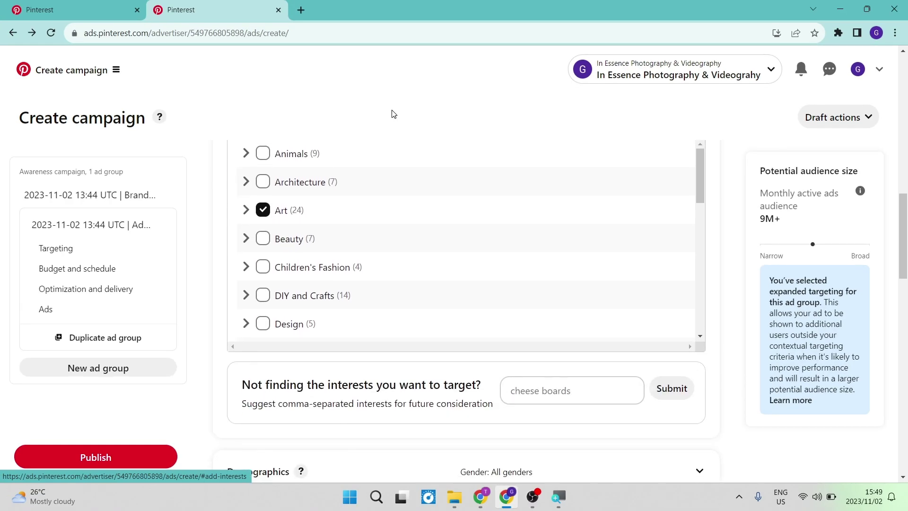
scroll(392, 113, down, 2)
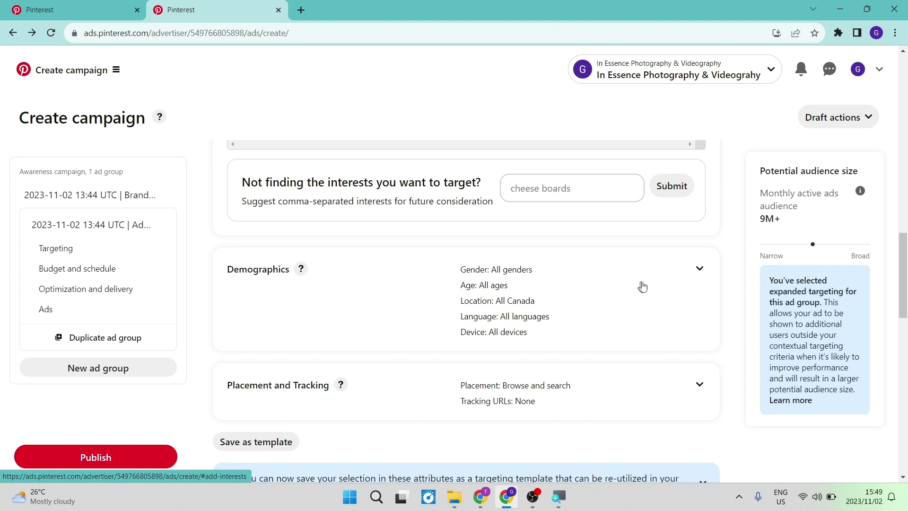
click(701, 270)
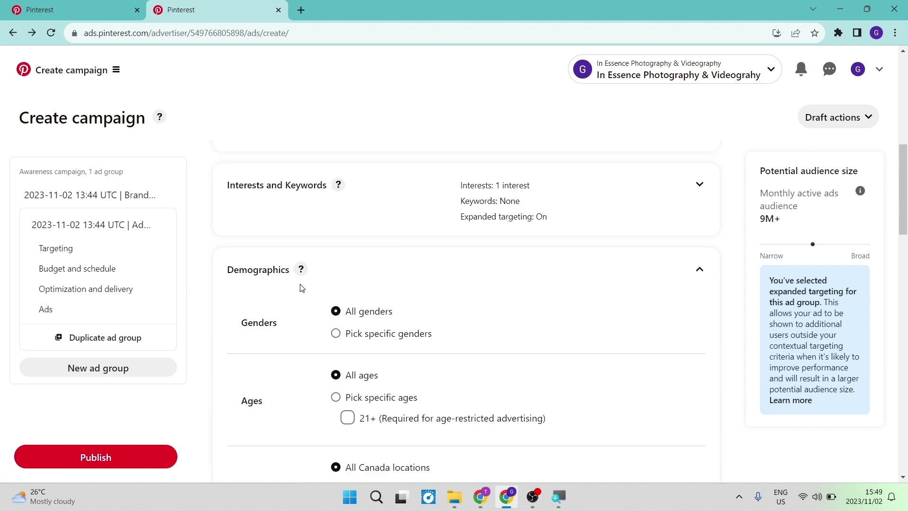
scroll(300, 286, down, 3)
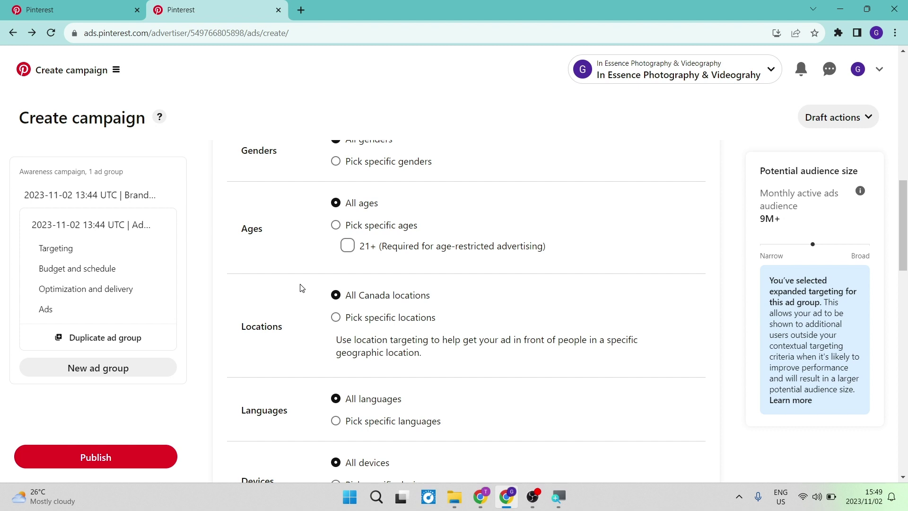
scroll(301, 288, down, 3)
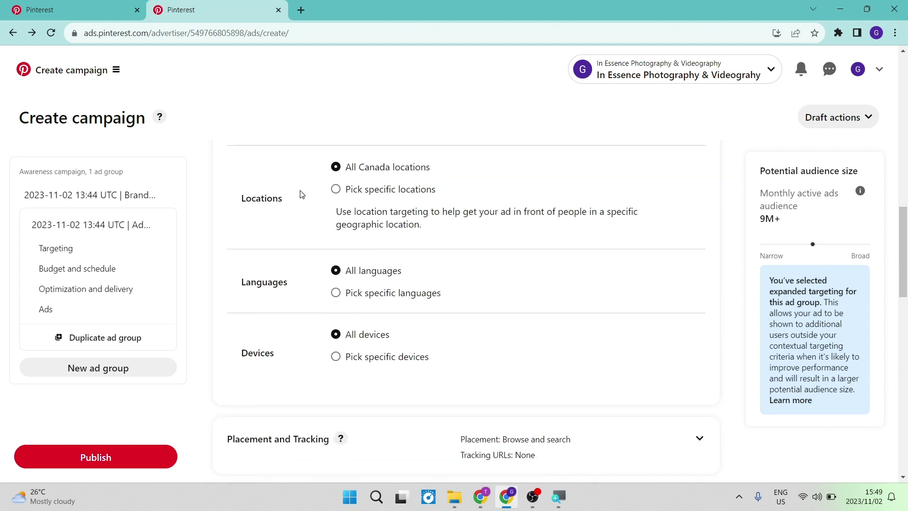
scroll(322, 308, down, 2)
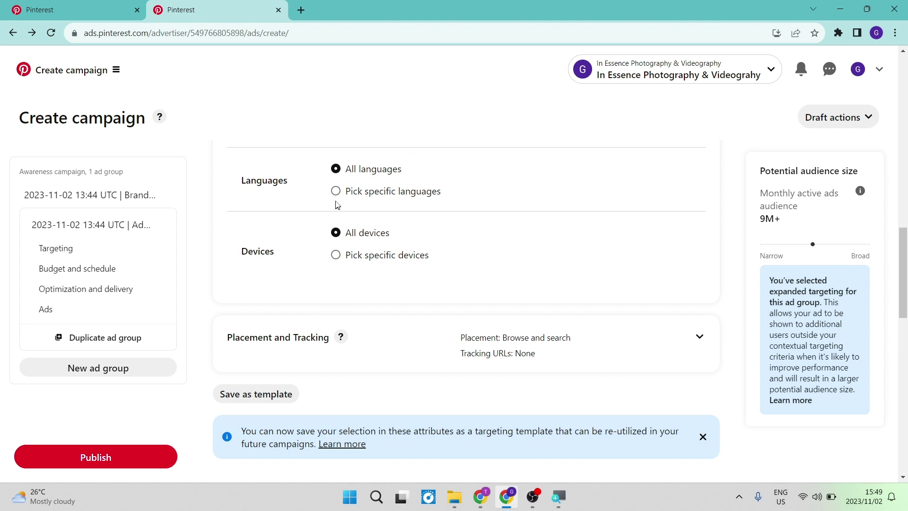
click(335, 257)
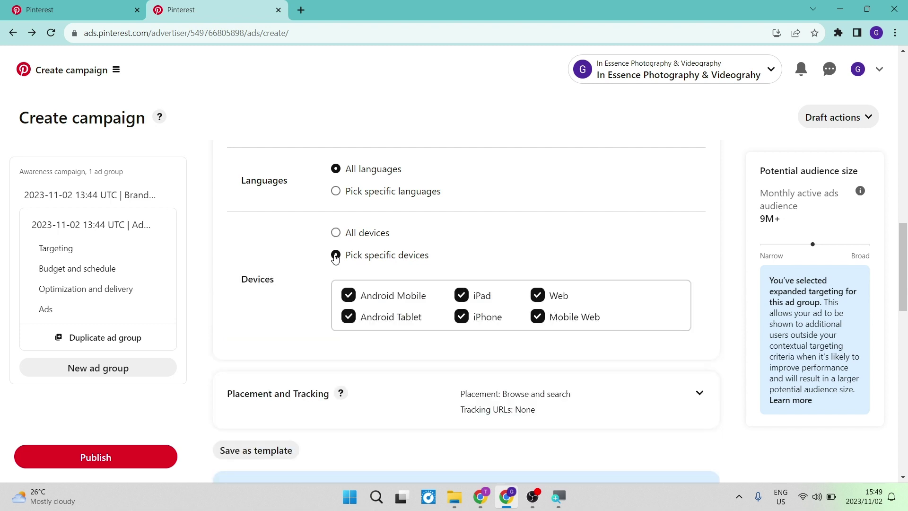
click(536, 296)
click(538, 316)
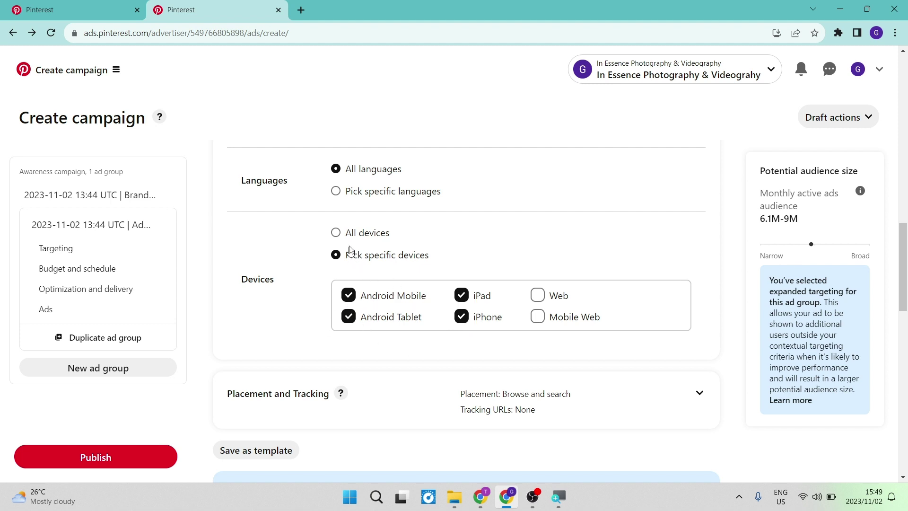
scroll(298, 336, down, 4)
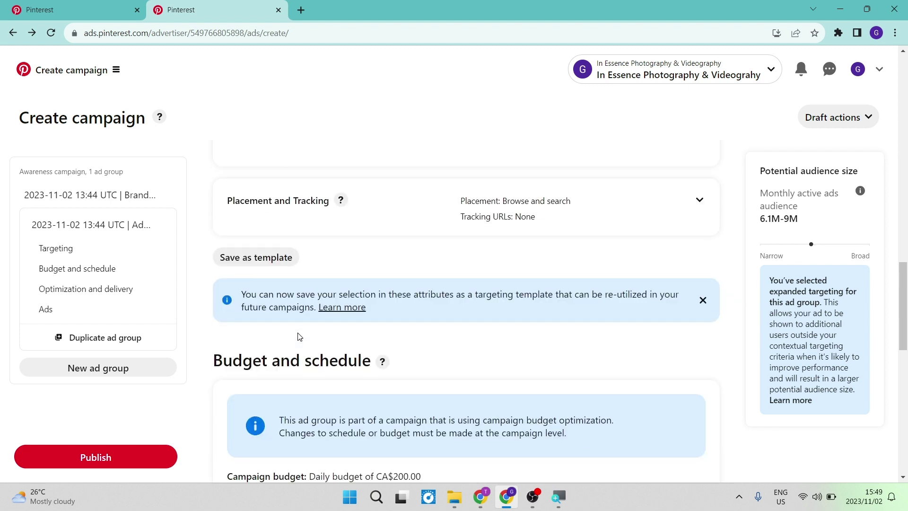
Review the ad group's placement and tracking options, including the Search placement and ad group tracking URL explanations
click(700, 202)
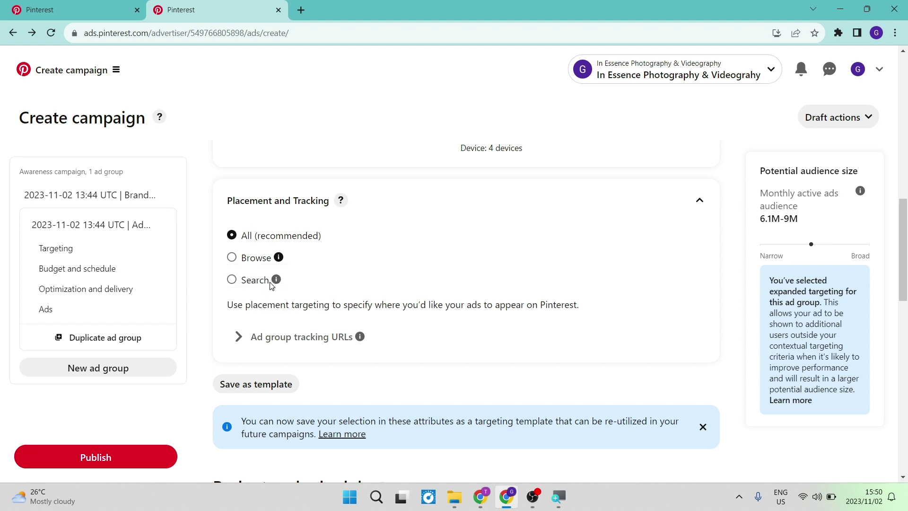
mouse_move(278, 283)
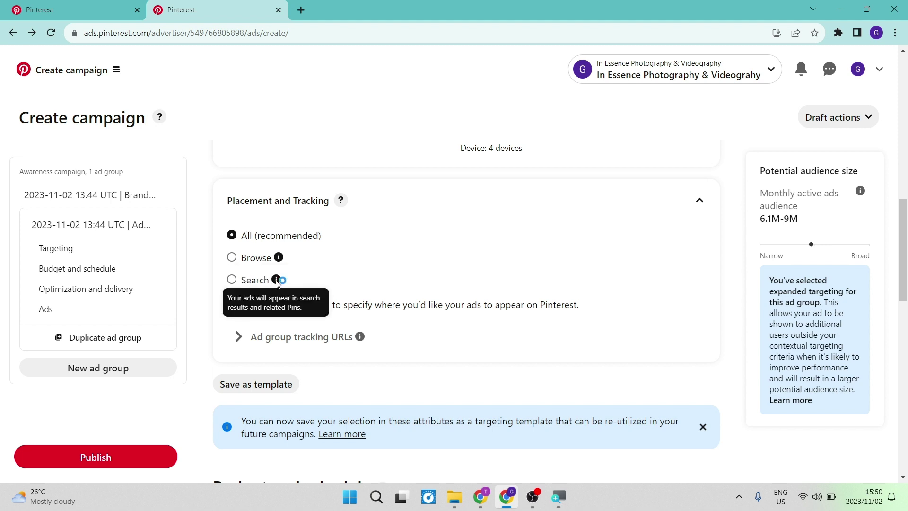
scroll(378, 268, down, 1)
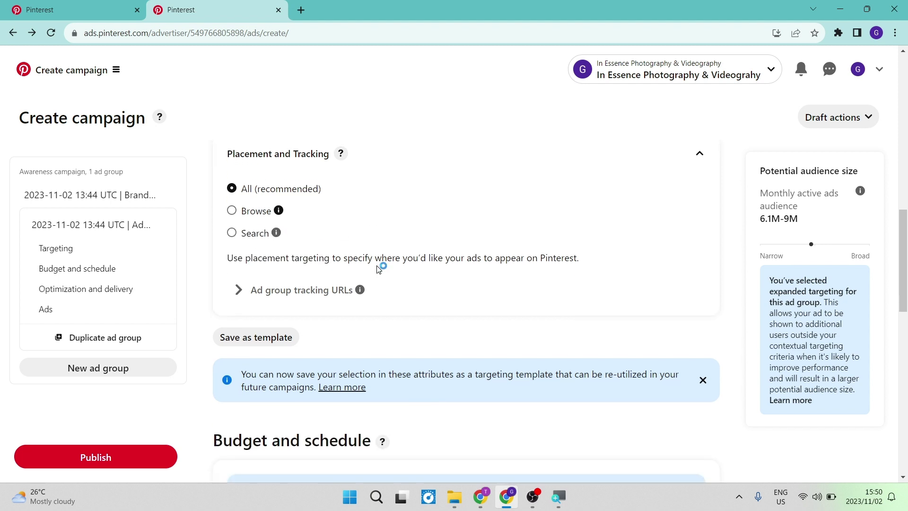
scroll(379, 268, down, 2)
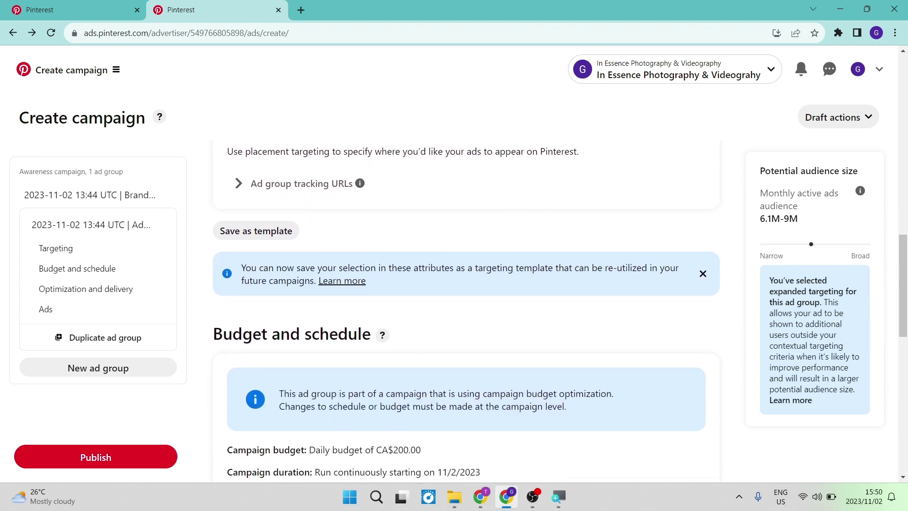
mouse_move(358, 187)
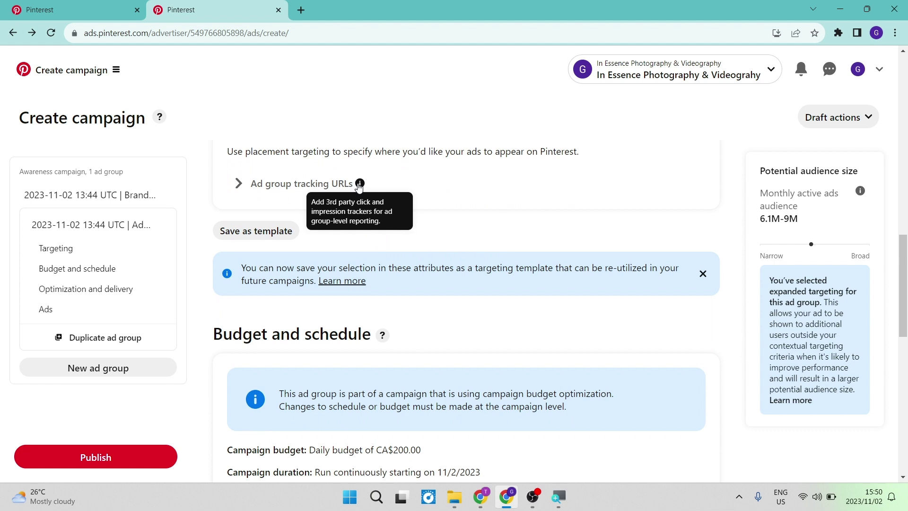
scroll(400, 222, down, 1)
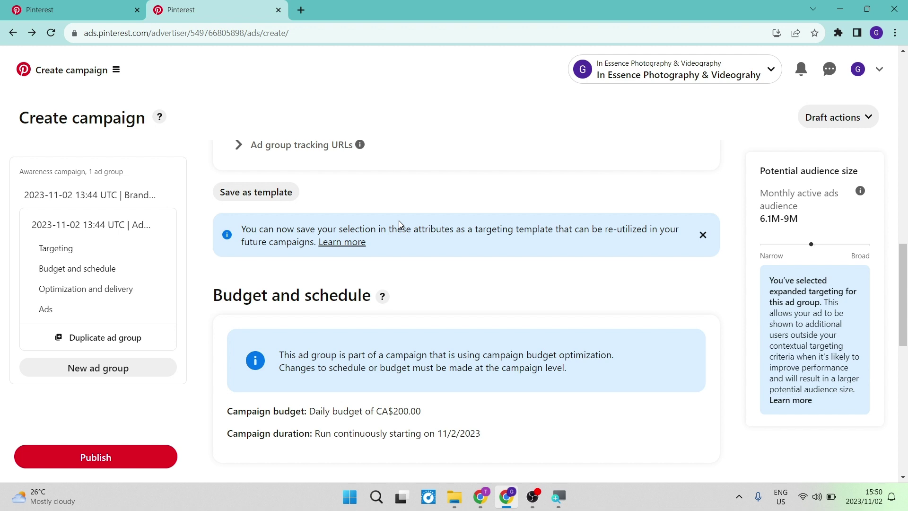
Save the ad group's targeting selections as a new targeting template named 12345
click(267, 193)
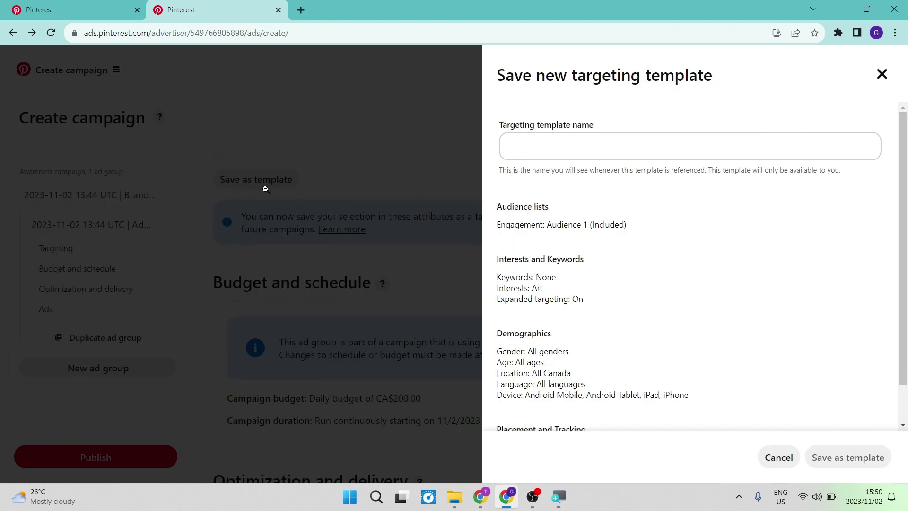
click(575, 147)
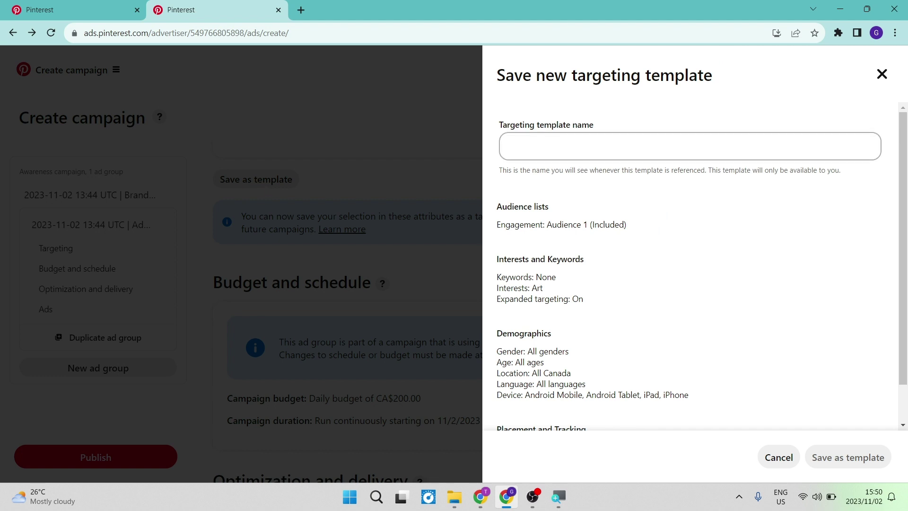
text(1224)
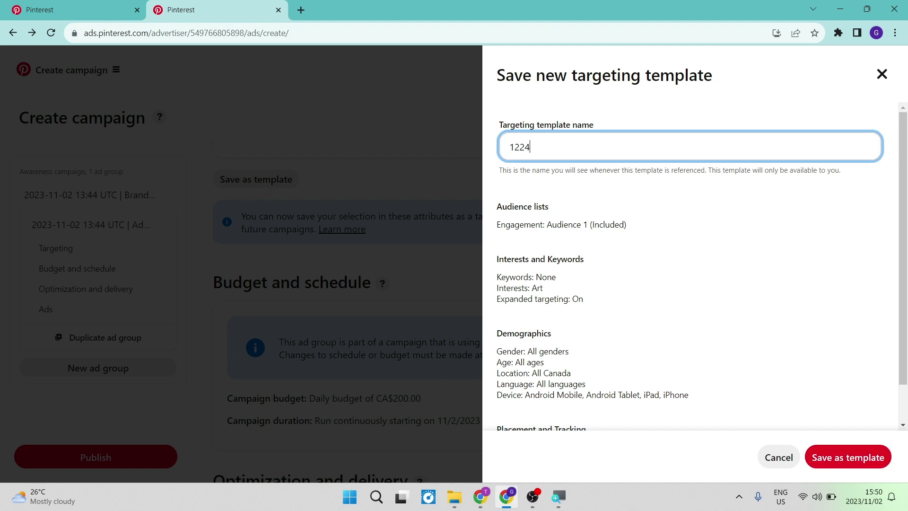
key(BackSpace)
key(BackSpace)
text(345)
click(829, 459)
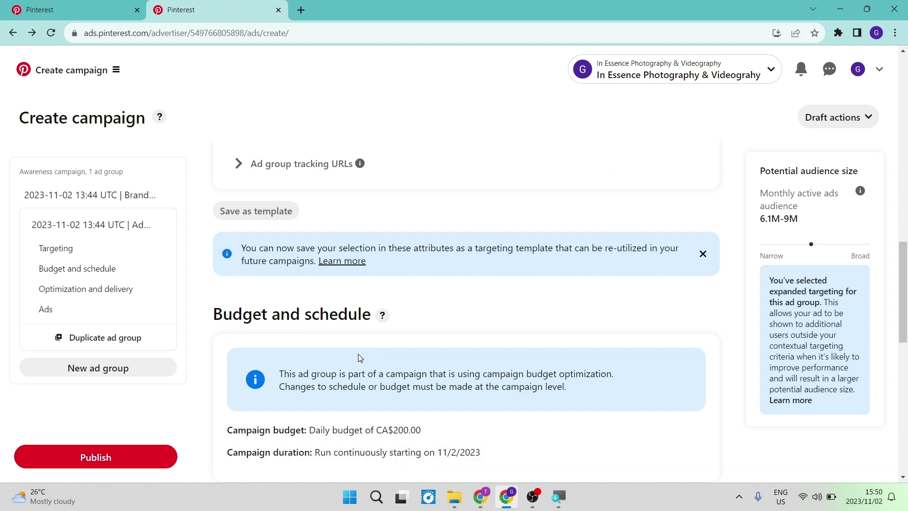
Review the ad group's budget and schedule, try a Weekly frequency target, and set it back to Optional
scroll(359, 353, down, 4)
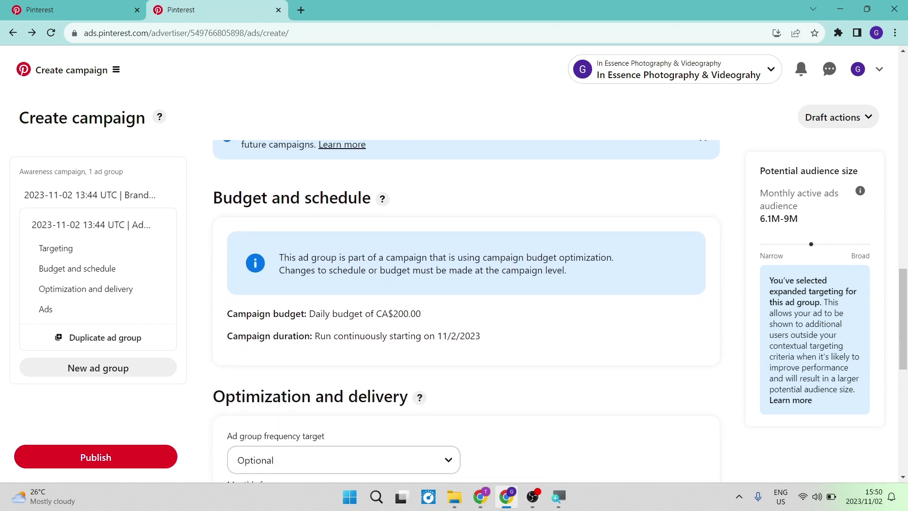
scroll(359, 358, up, 5)
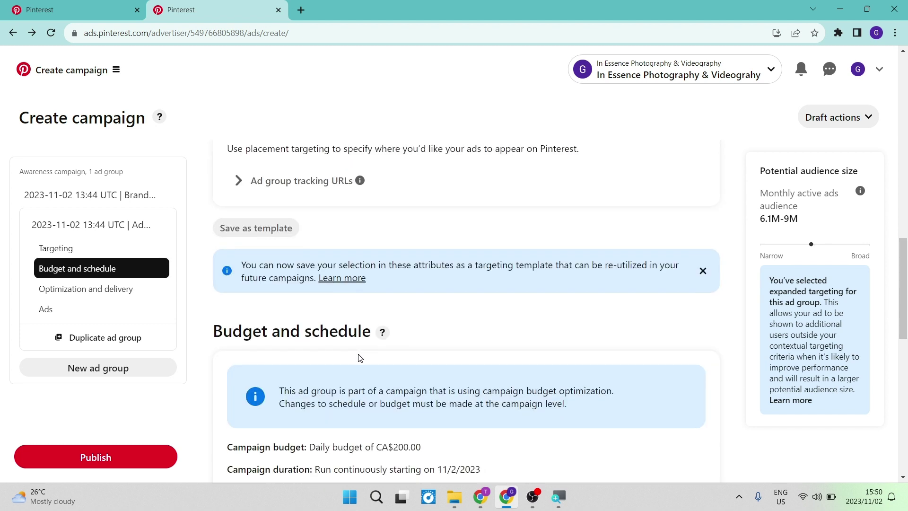
scroll(359, 357, down, 4)
scroll(359, 358, down, 3)
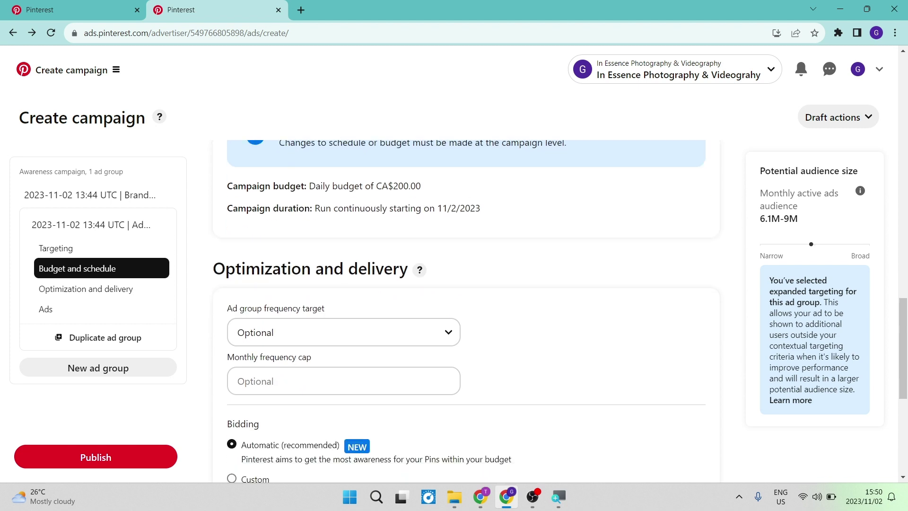
scroll(359, 358, down, 1)
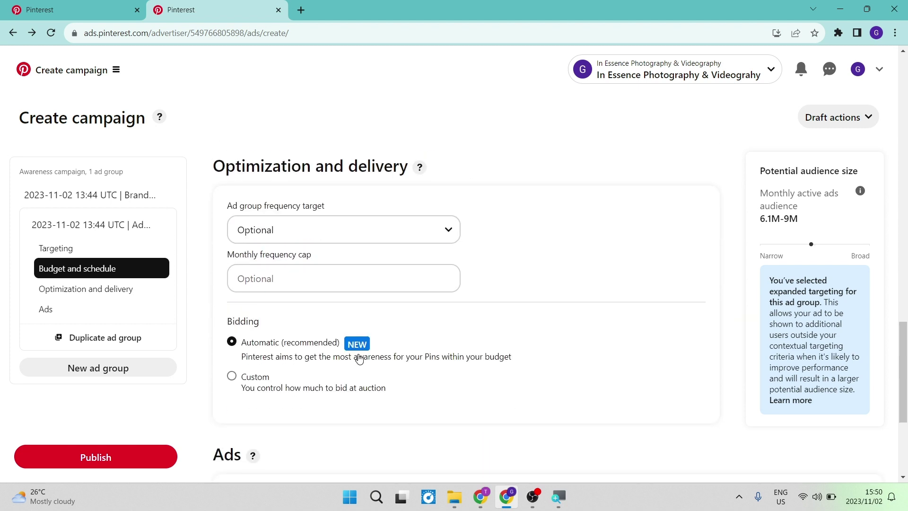
click(390, 243)
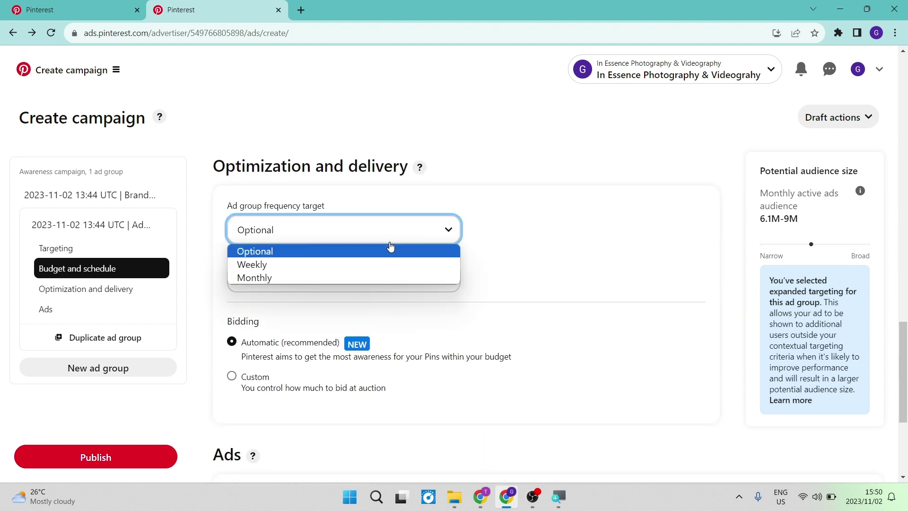
click(376, 265)
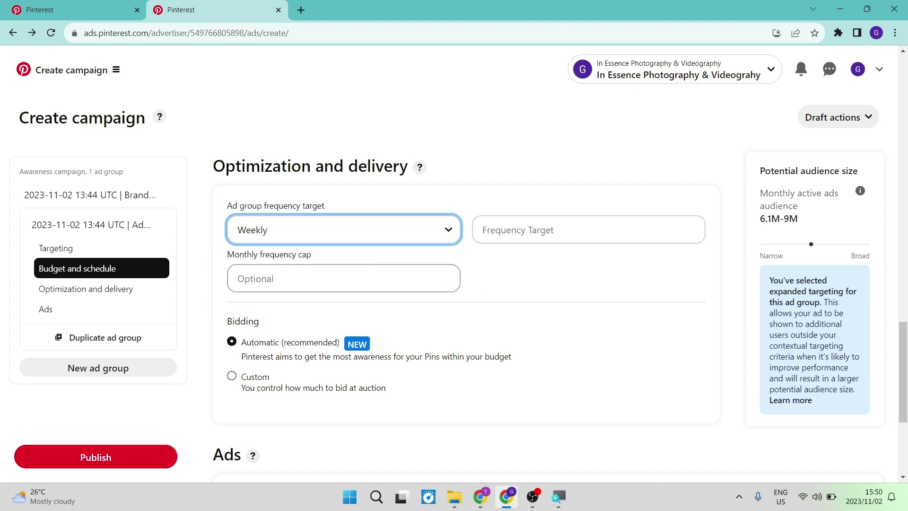
click(497, 230)
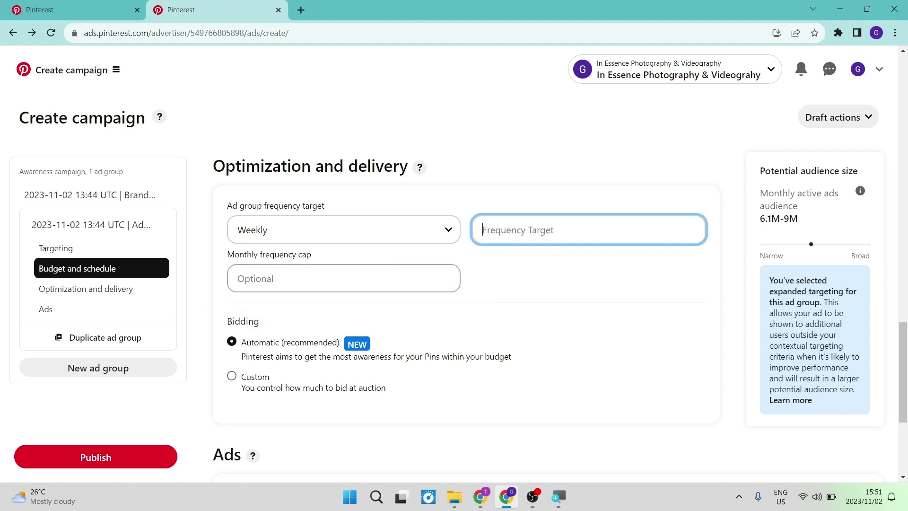
click(407, 232)
click(388, 246)
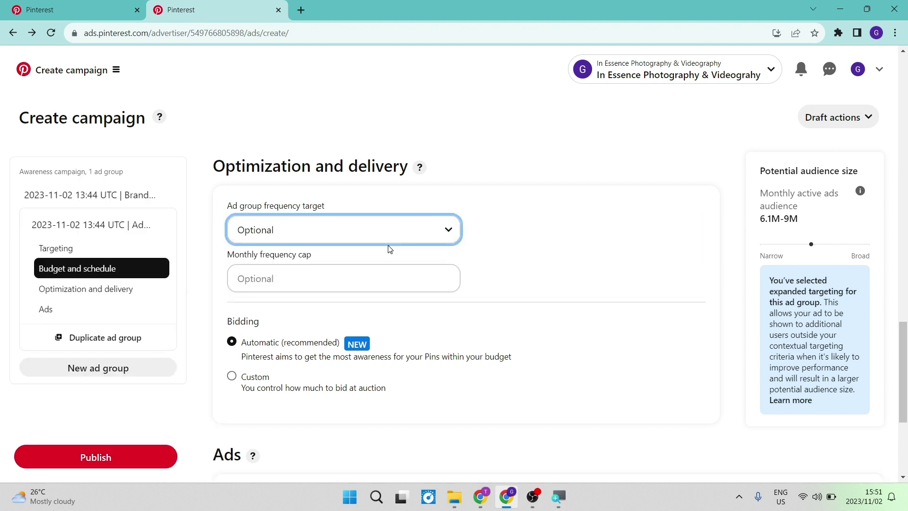
Try the Custom bidding option and return the ad group's bidding to Automatic
scroll(389, 249, down, 2)
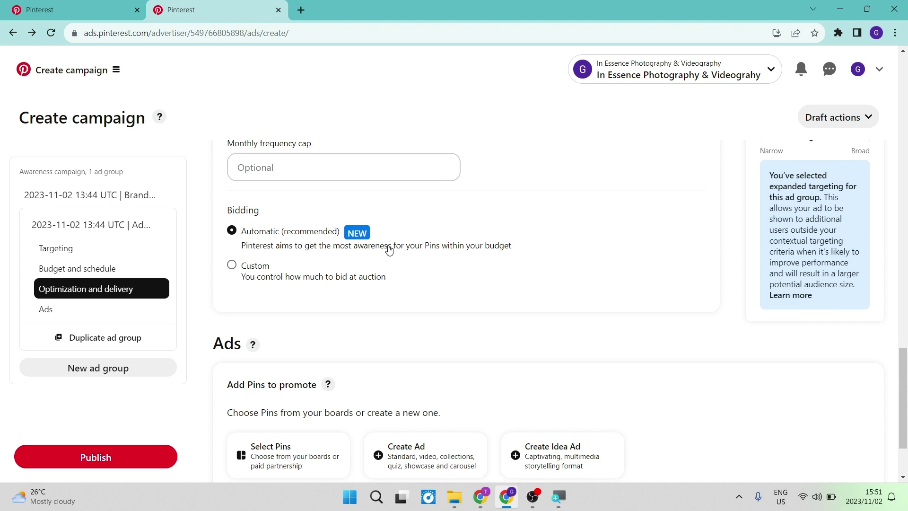
click(232, 267)
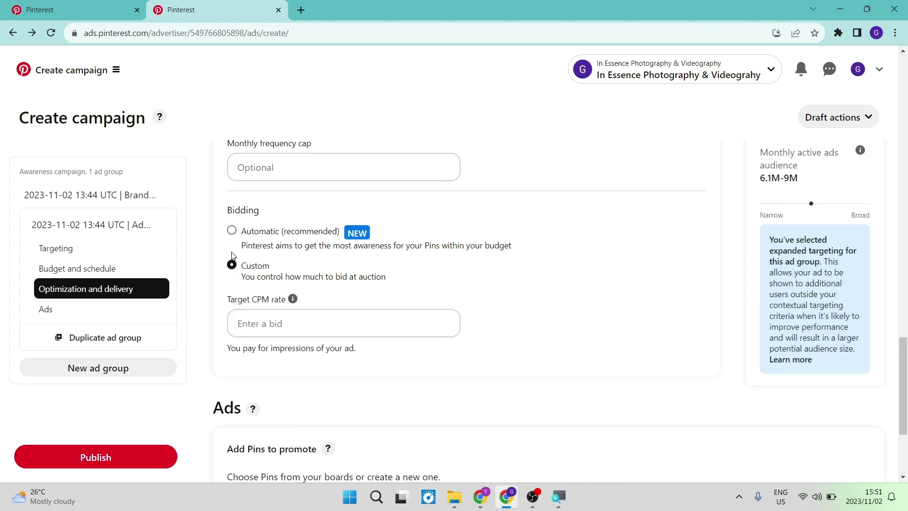
click(231, 230)
Open the selection of existing Pins to promote and close it without adding any
scroll(329, 359, down, 2)
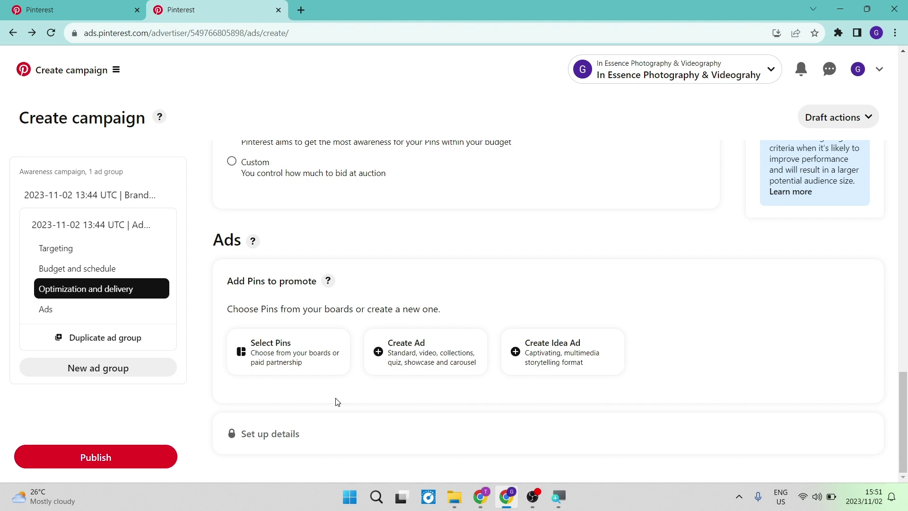
click(279, 344)
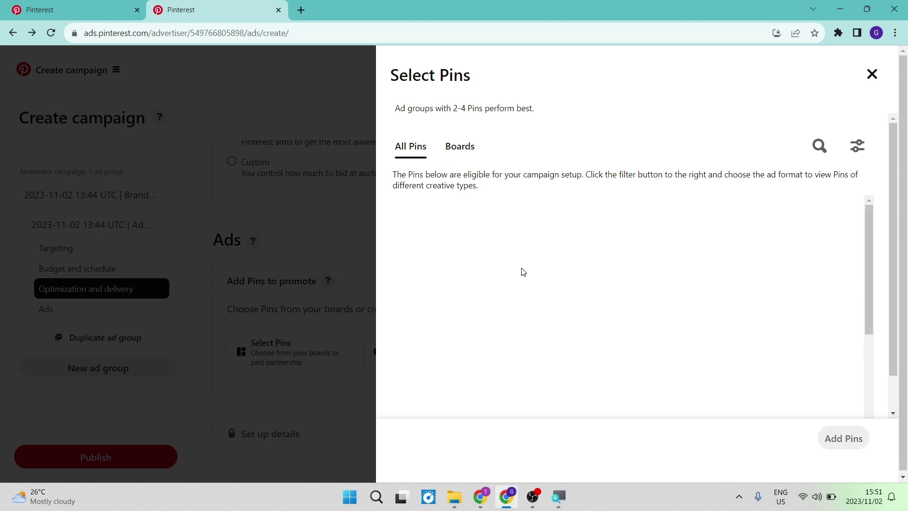
click(871, 75)
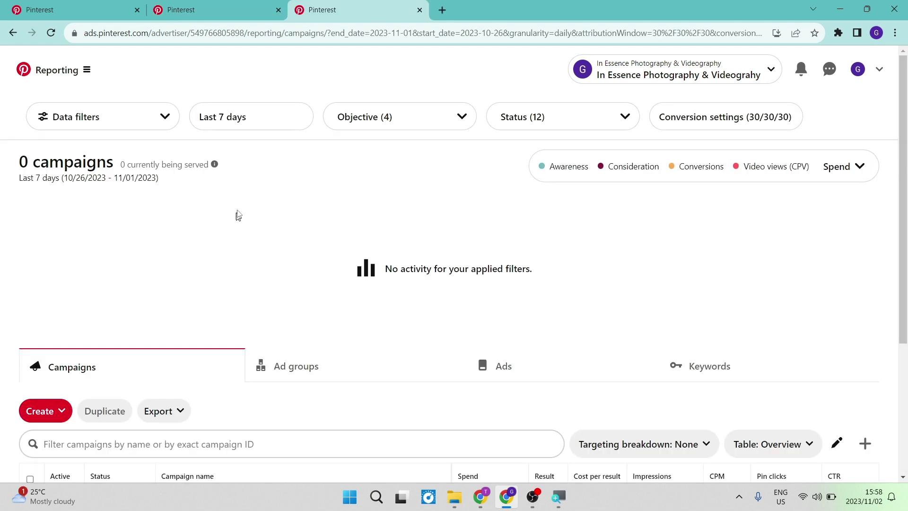
Examine the campaigns report for the last 7 days and the available Pinterest business and ads sections
scroll(271, 246, down, 1)
scroll(274, 247, up, 1)
scroll(273, 247, down, 1)
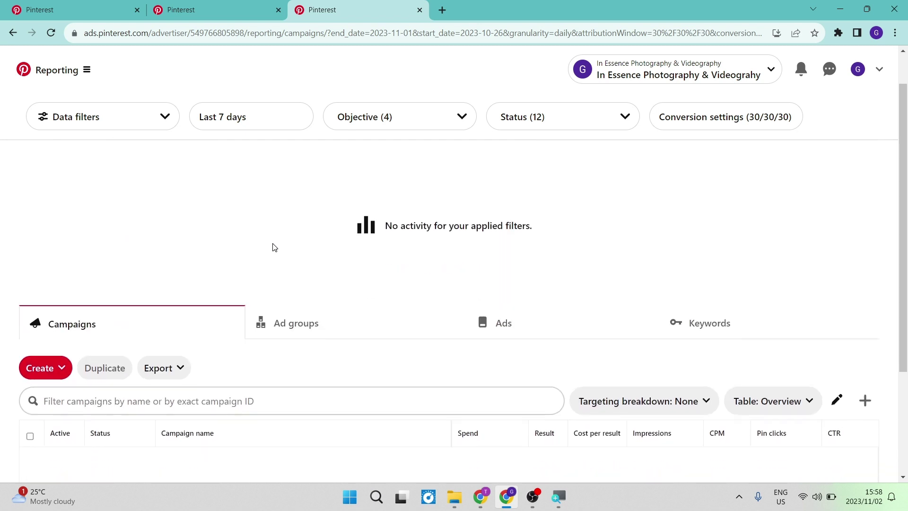
scroll(272, 247, down, 2)
click(86, 68)
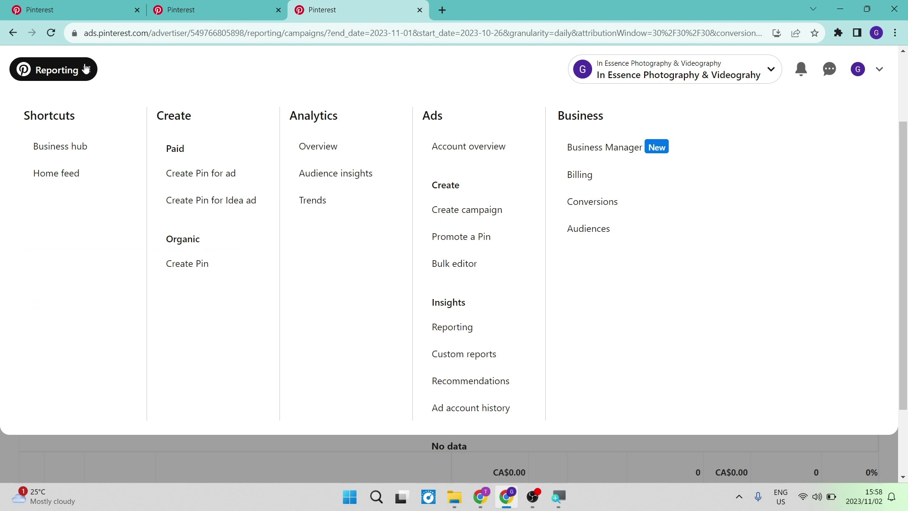
click(86, 68)
scroll(316, 313, down, 2)
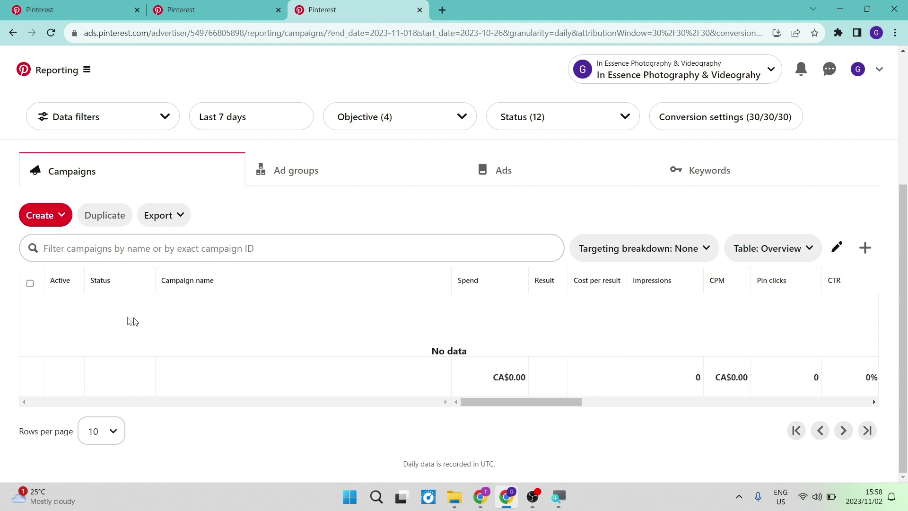
View the ad groups and ads reports and examine the ads' activity summary and results table
click(284, 188)
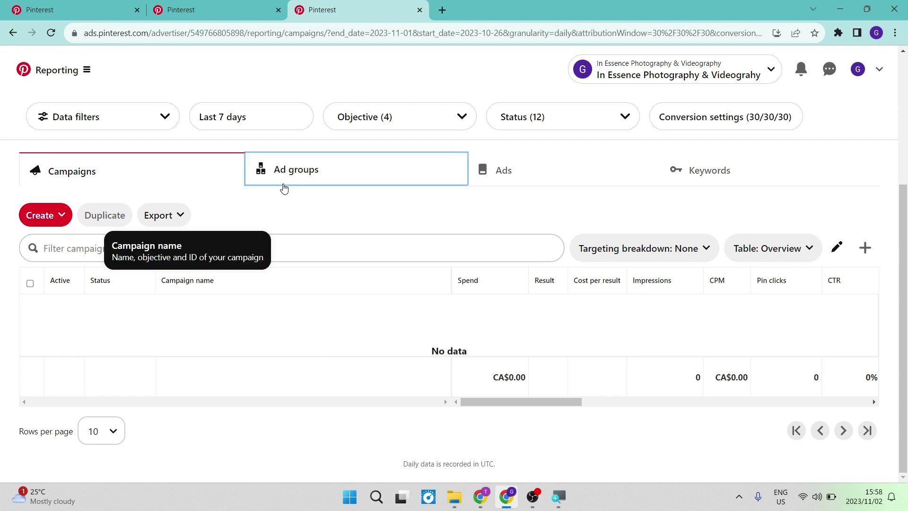
click(119, 157)
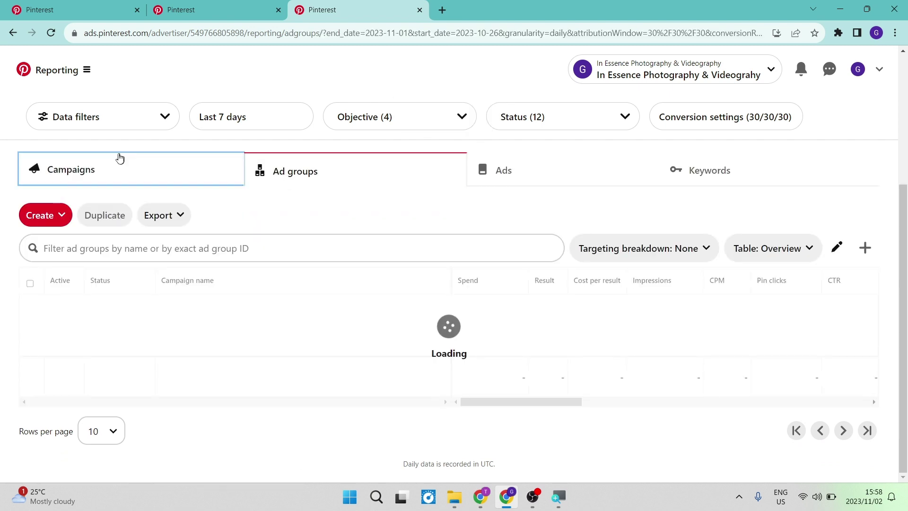
click(496, 171)
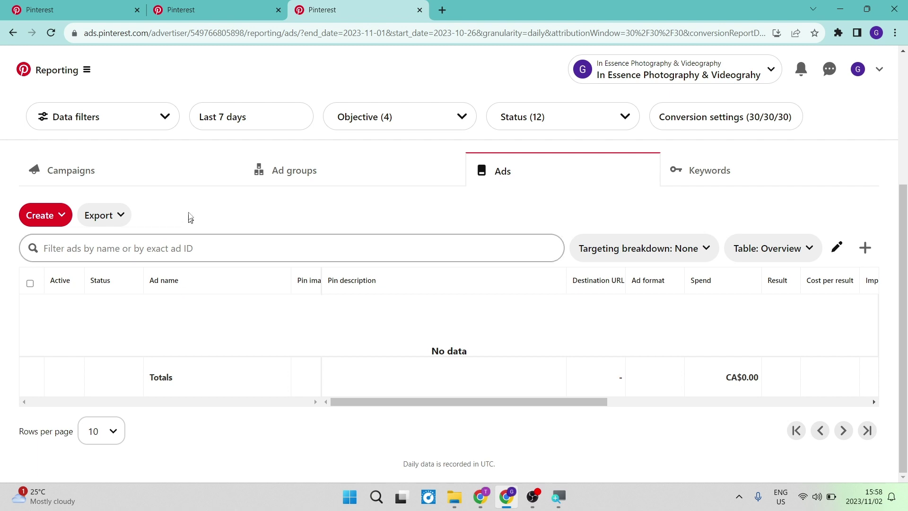
scroll(192, 195, up, 4)
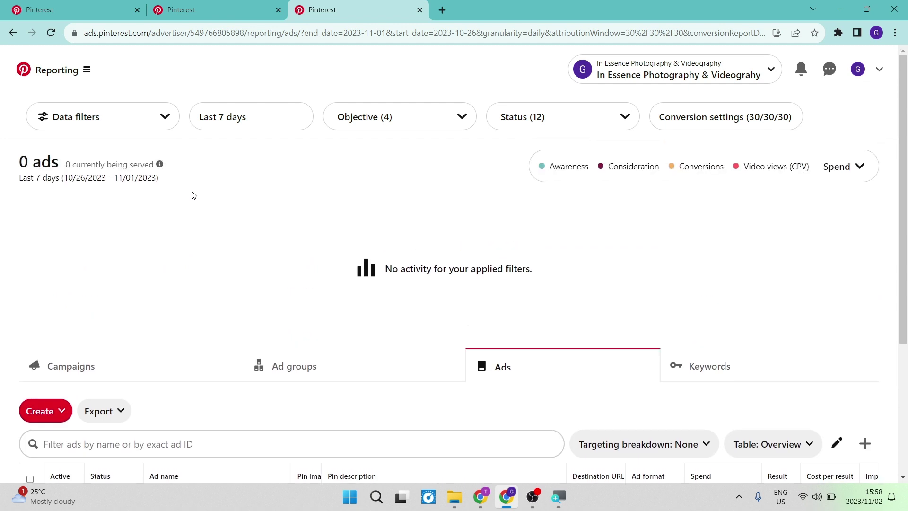
scroll(204, 247, down, 3)
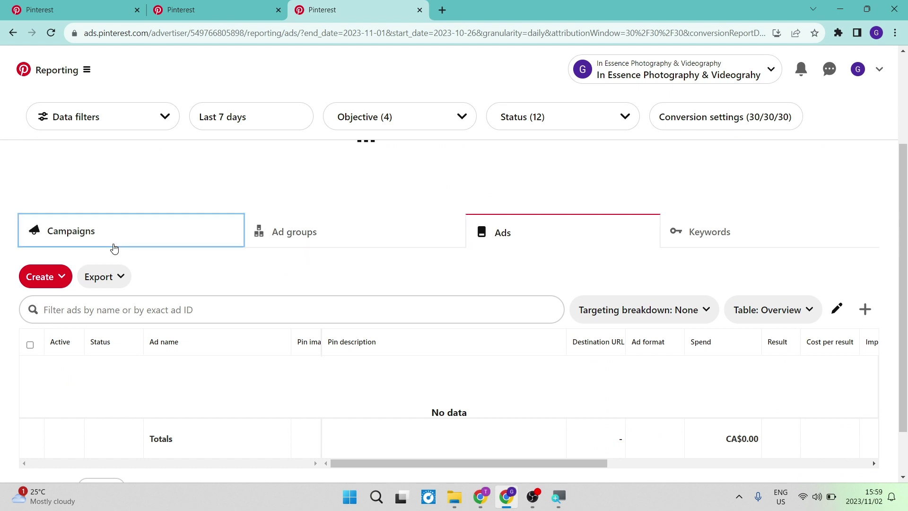
Compare the campaigns, ad groups and ads reports again and check the create options for ads
click(125, 244)
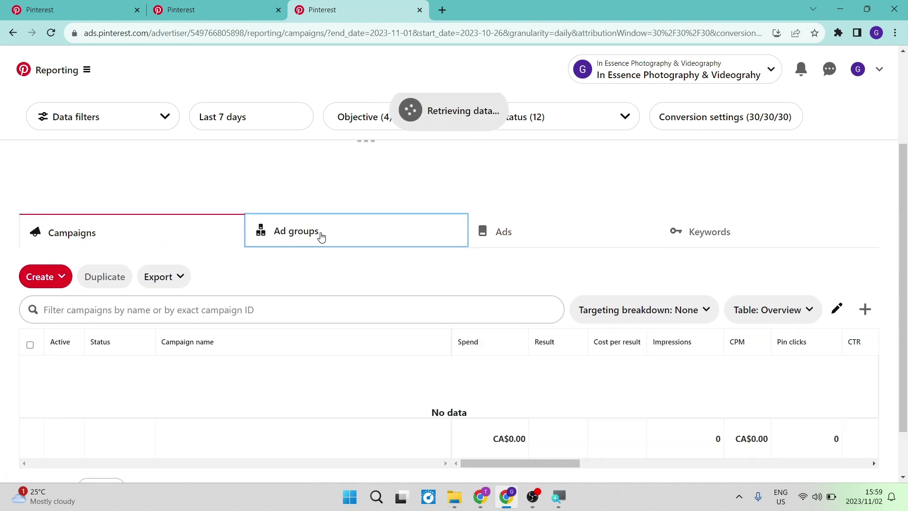
click(321, 236)
click(528, 228)
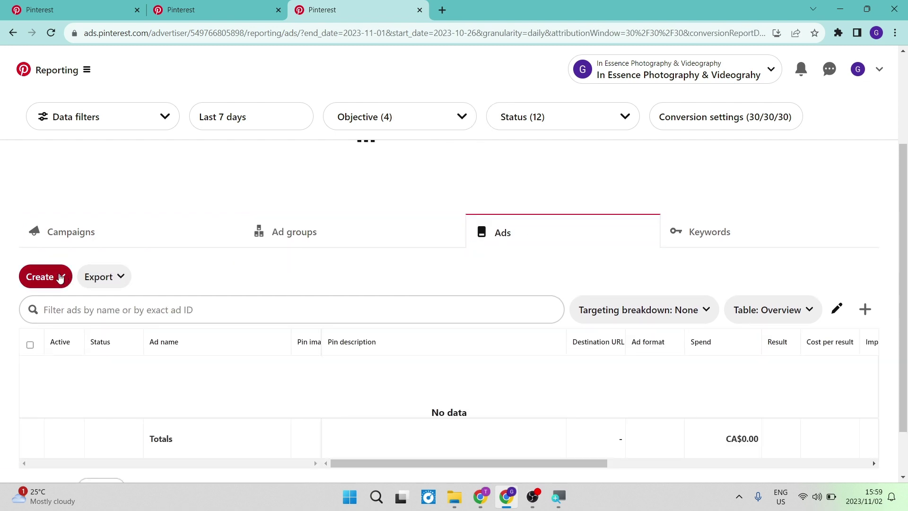
click(60, 278)
click(61, 277)
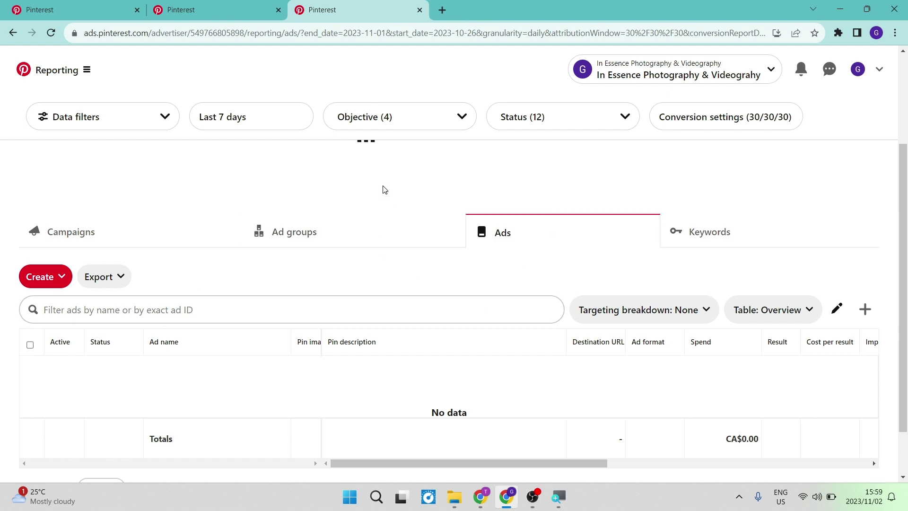
scroll(384, 189, up, 3)
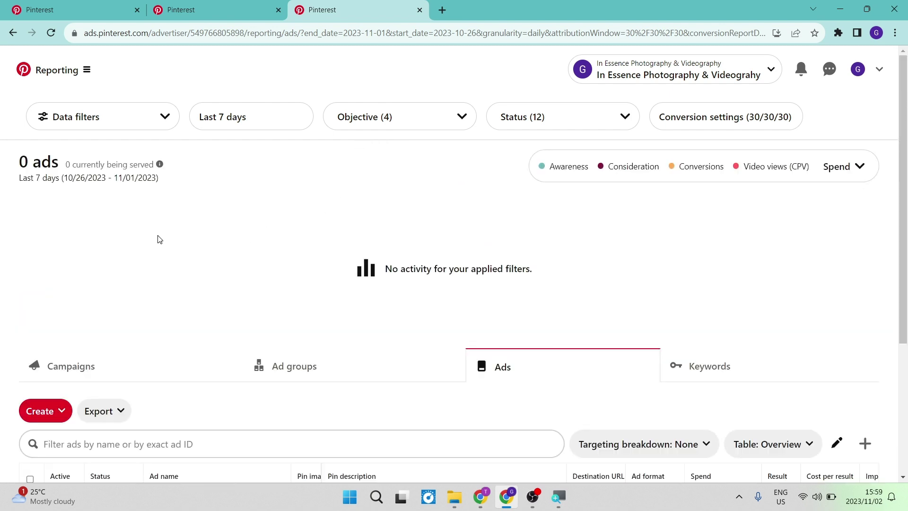